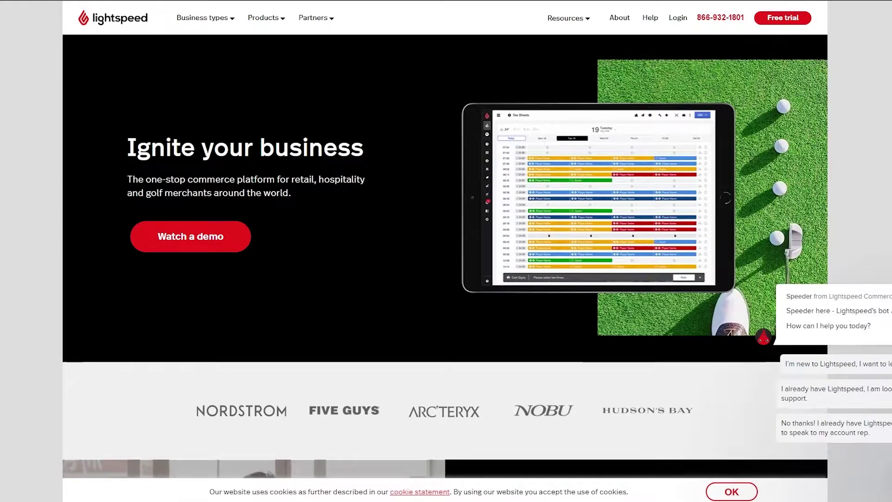
Open Lightspeed's free trial page from the home page
scroll(409, 207, down, 10)
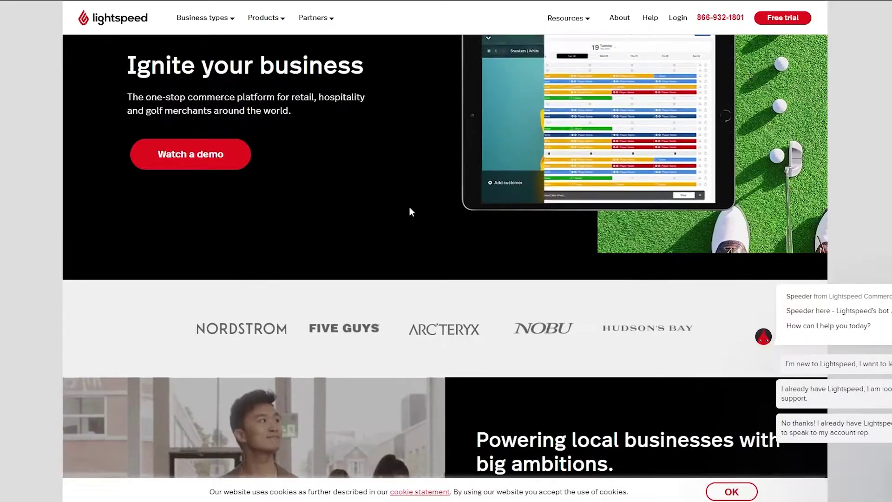
scroll(415, 205, up, 10)
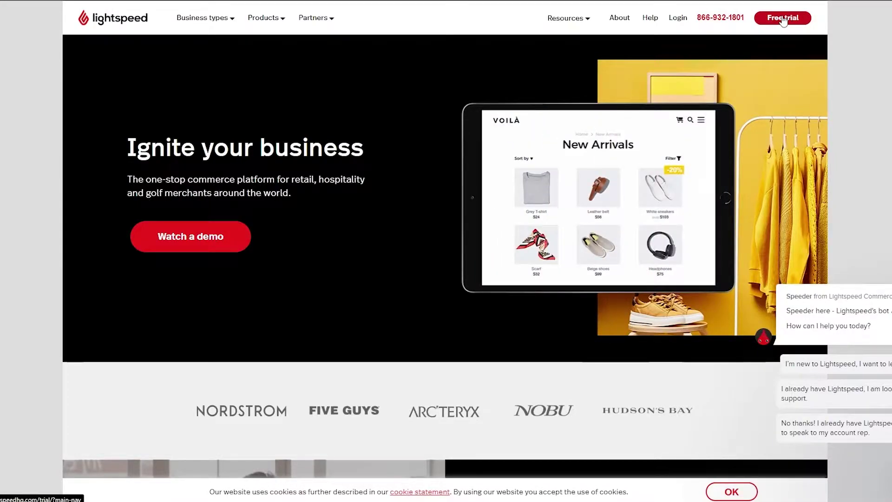
click(784, 19)
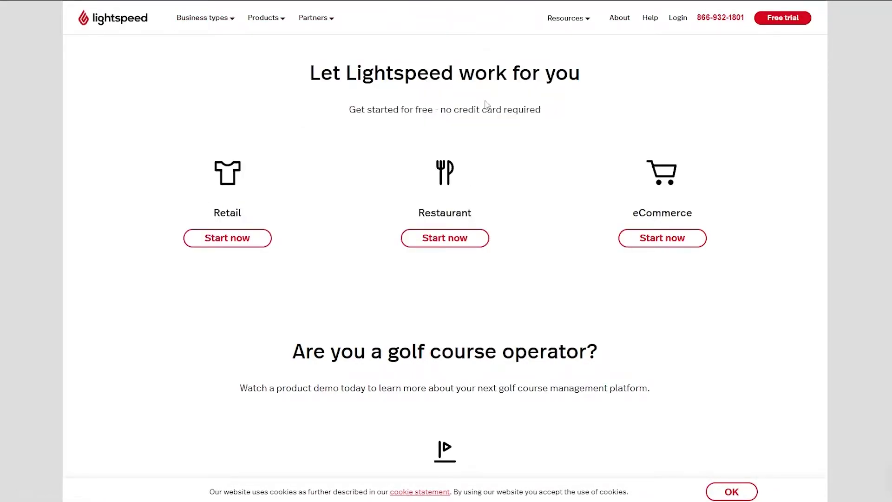
Review the Retail, Restaurant and eCommerce options on the free trial page
scroll(488, 102, down, 1)
scroll(487, 101, down, 1)
scroll(502, 109, up, 2)
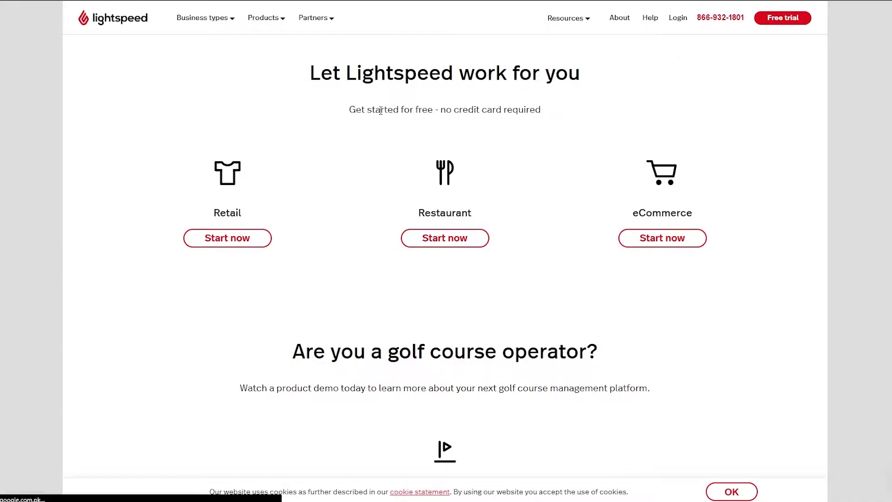
drag(216, 213, 272, 224)
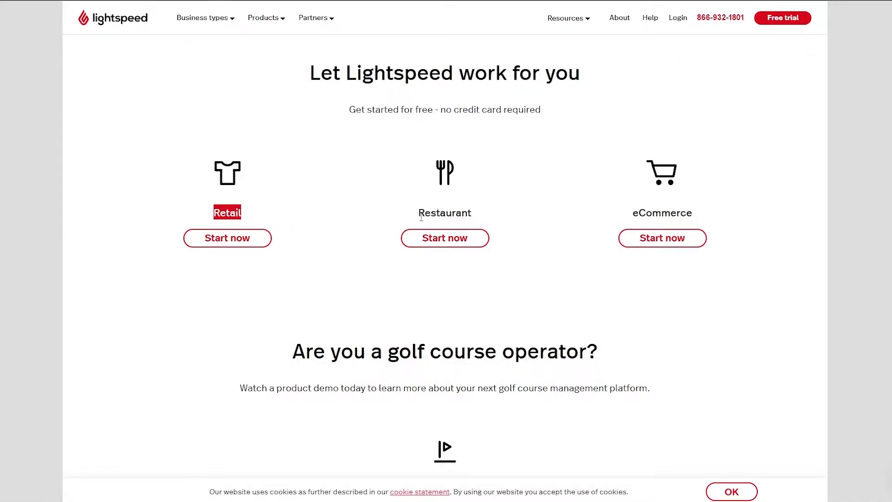
drag(419, 212, 568, 214)
drag(639, 210, 724, 218)
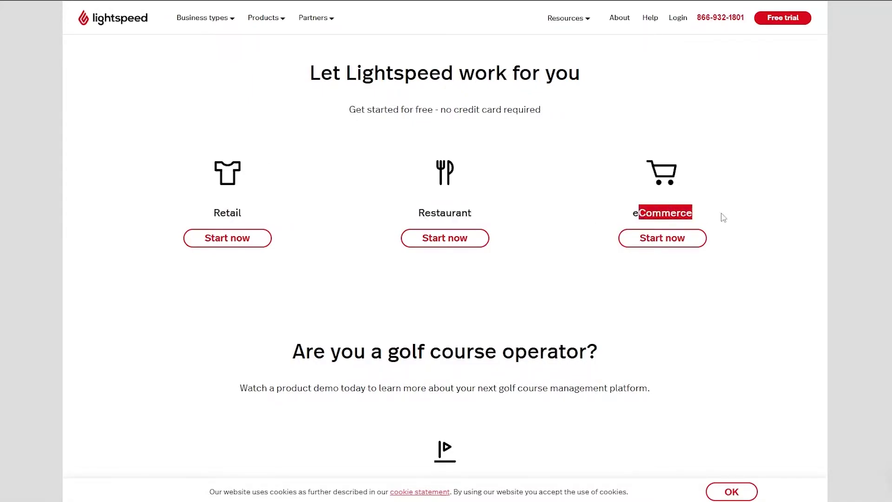
click(555, 175)
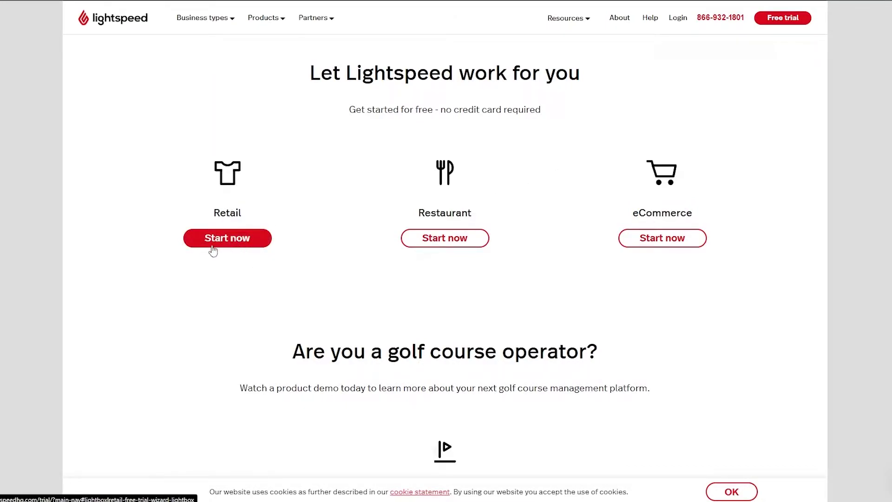
Start the Retail free trial, answering Apparel & Footwear for what is sold and No locations yet for the number of locations
click(250, 242)
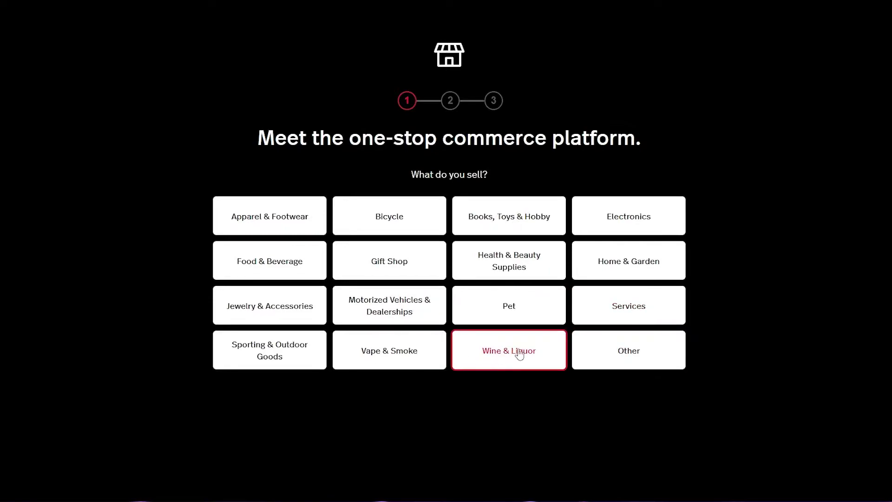
click(249, 204)
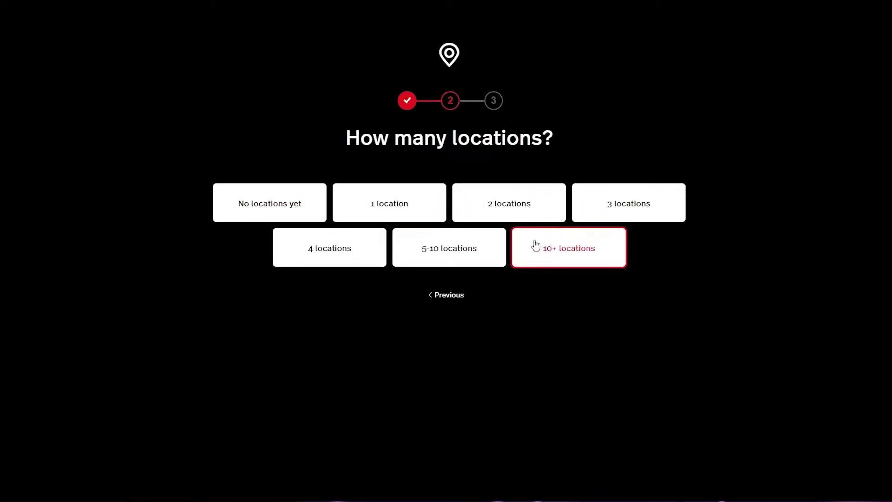
click(308, 215)
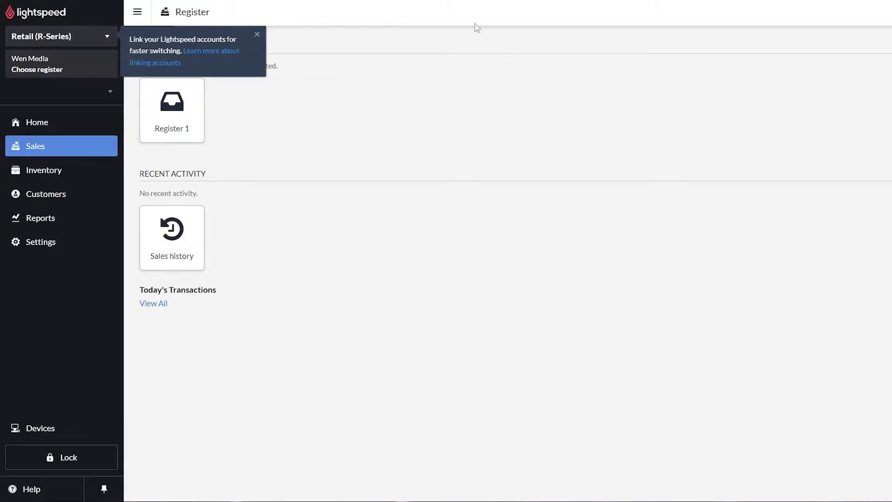
Dismiss the account-linking tip and look over the Home dashboard's revenue chart and task cards
click(257, 35)
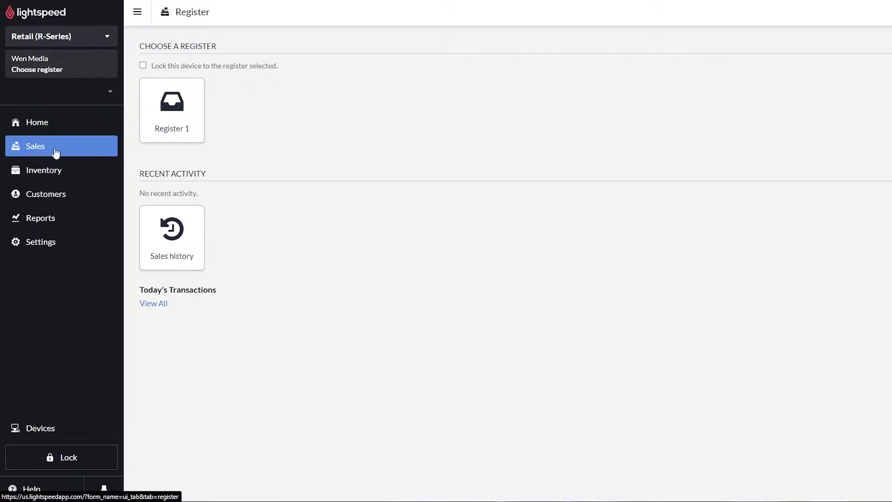
click(60, 124)
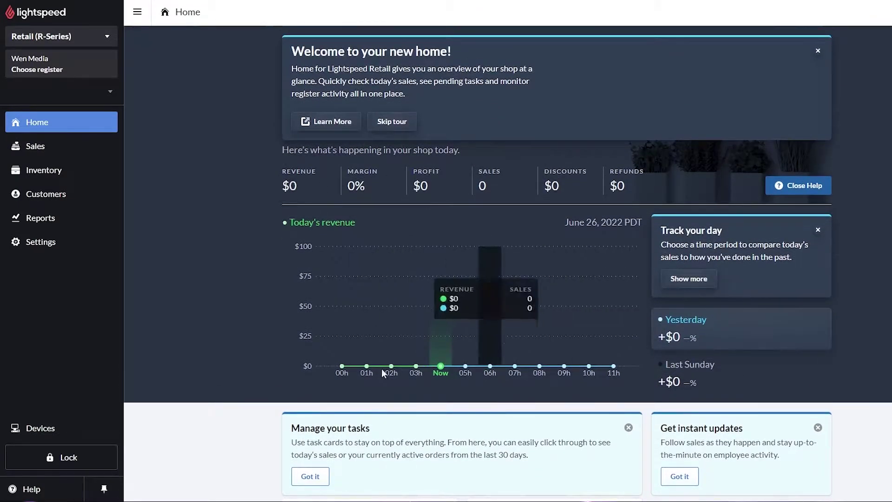
scroll(466, 259, down, 4)
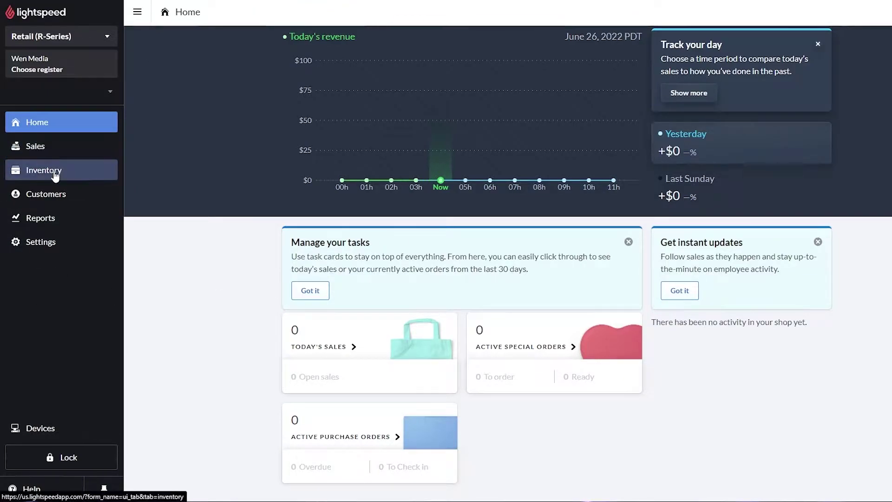
Choose Register 1 and enter opening counts of 2 for $100, 2 for $50 and 15 for $20
click(39, 70)
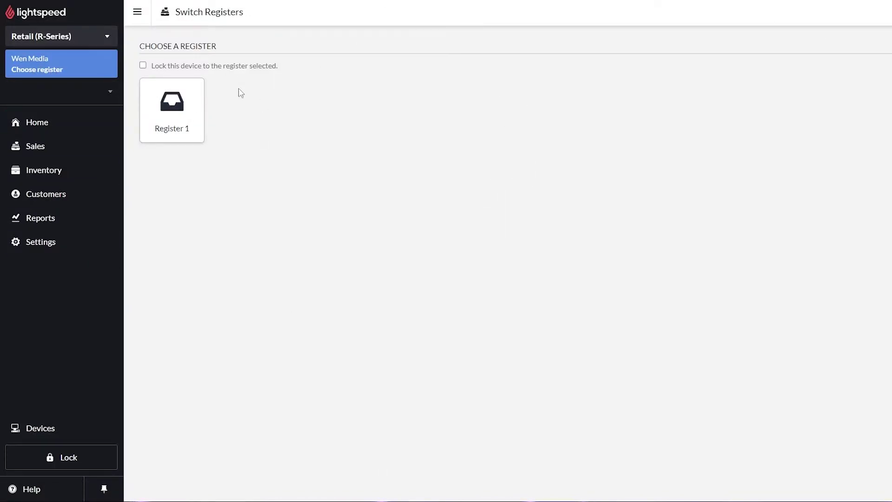
click(177, 121)
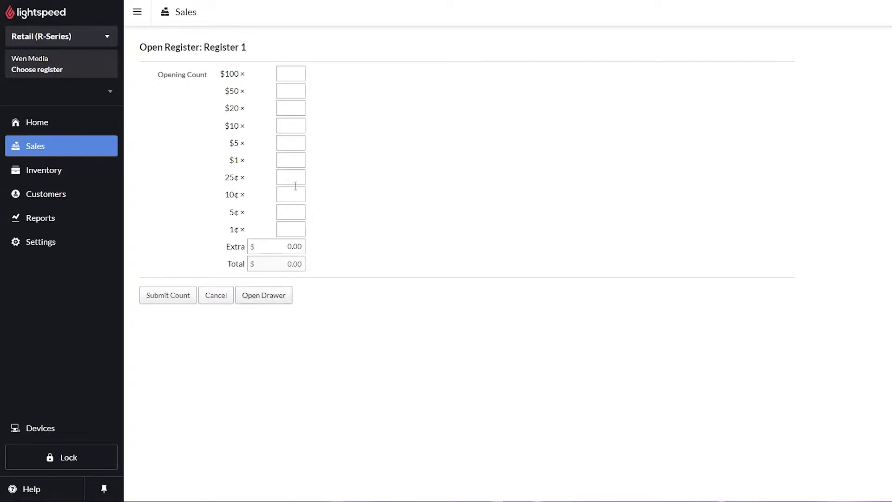
click(281, 72)
drag(222, 74, 350, 73)
click(288, 75)
click(295, 93)
click(287, 114)
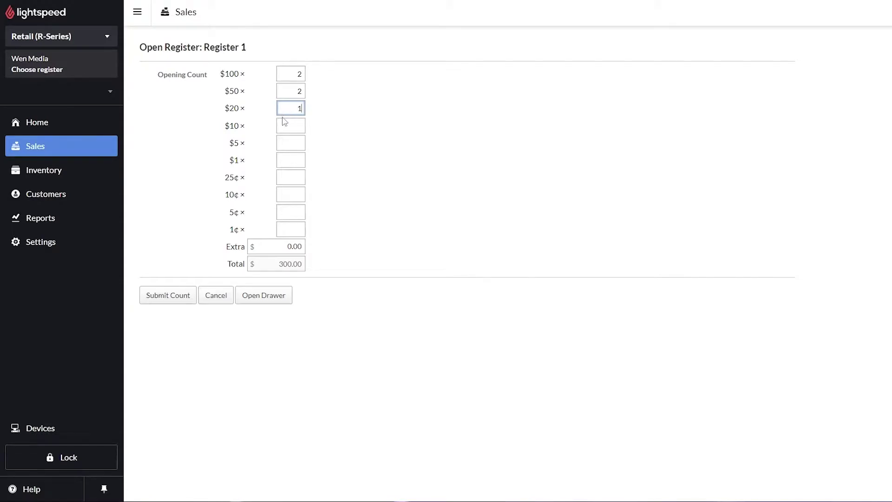
Enter opening counts of 20 for $10, 20 for $5 and 10 for $1
click(285, 123)
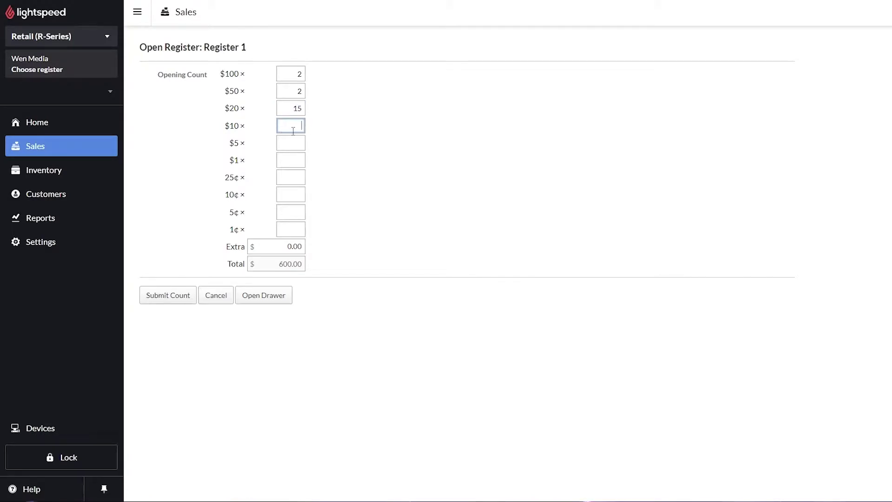
click(284, 149)
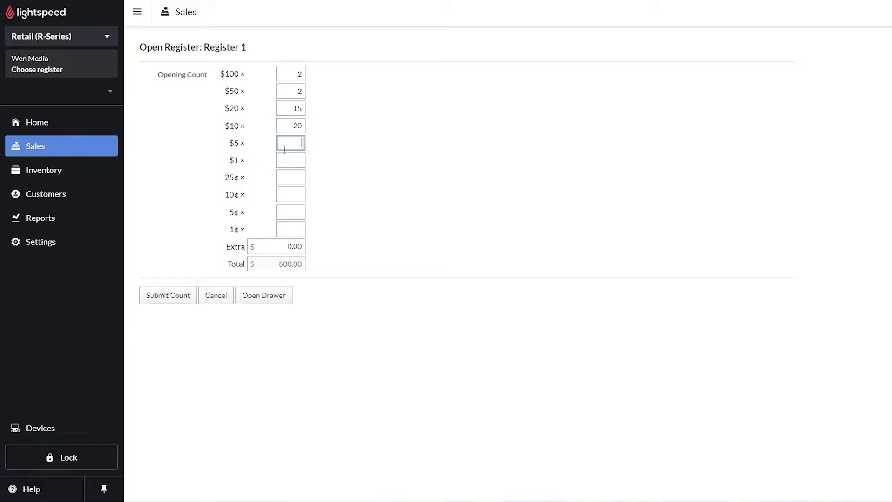
click(282, 163)
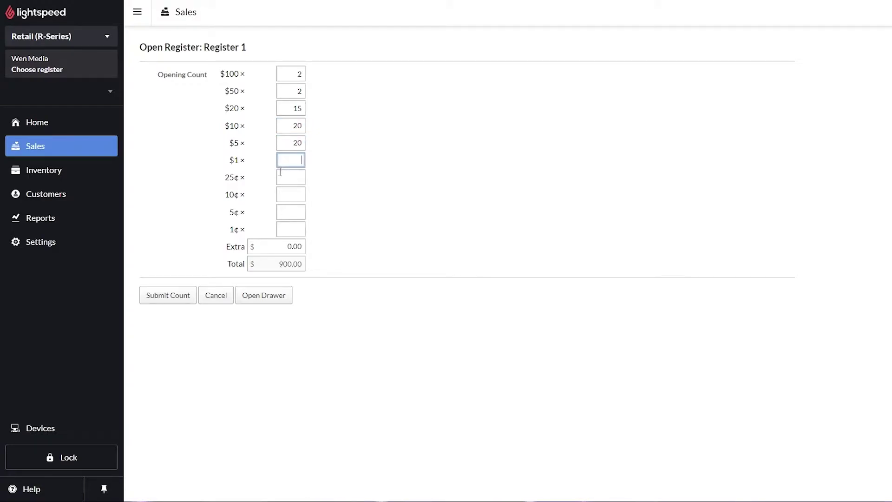
click(281, 178)
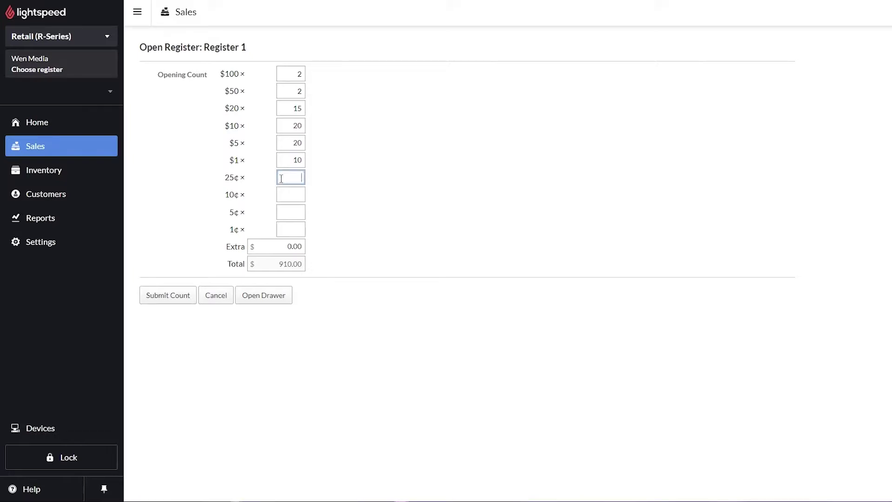
drag(232, 180, 246, 179)
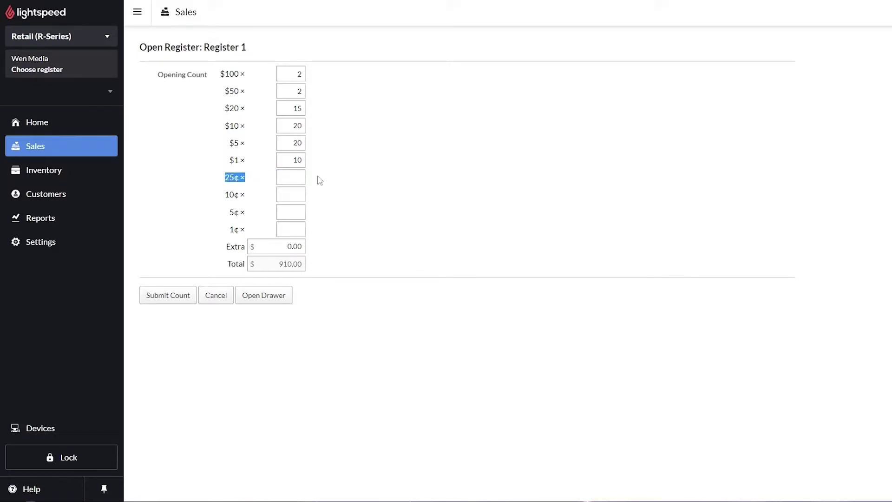
drag(320, 179, 304, 177)
click(354, 186)
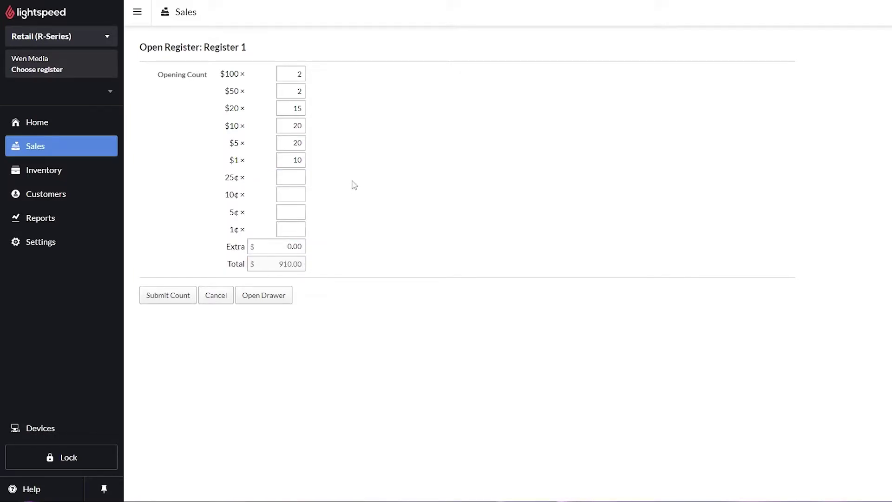
Enter an opening count of 25 each for 25¢, 10¢, 5¢ and 1¢, and submit the register count
click(299, 177)
text(25)
click(297, 194)
text(25)
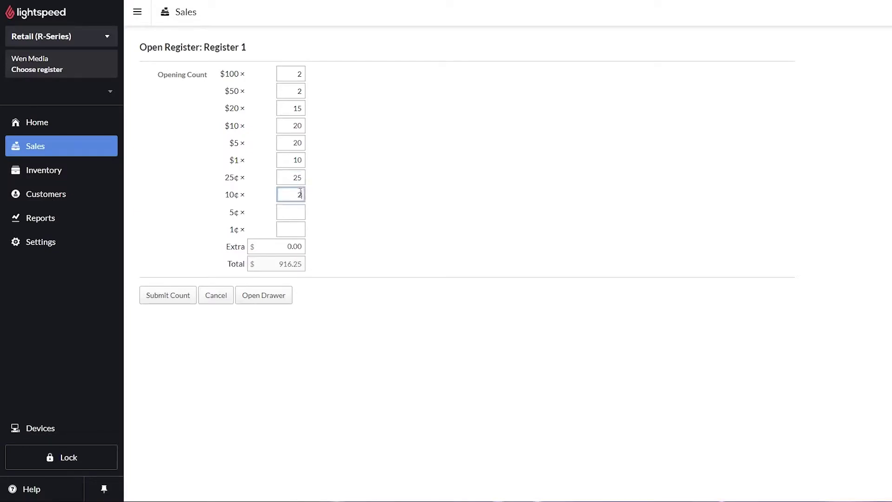
click(299, 218)
click(298, 229)
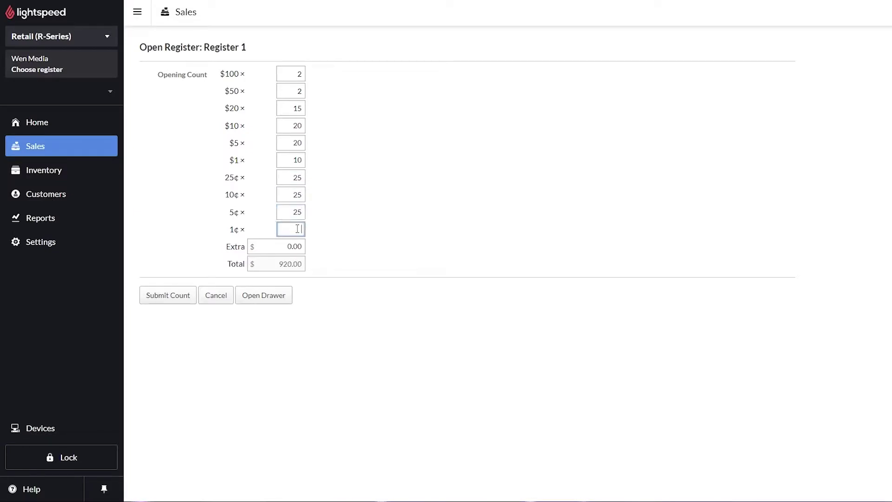
click(350, 244)
click(165, 294)
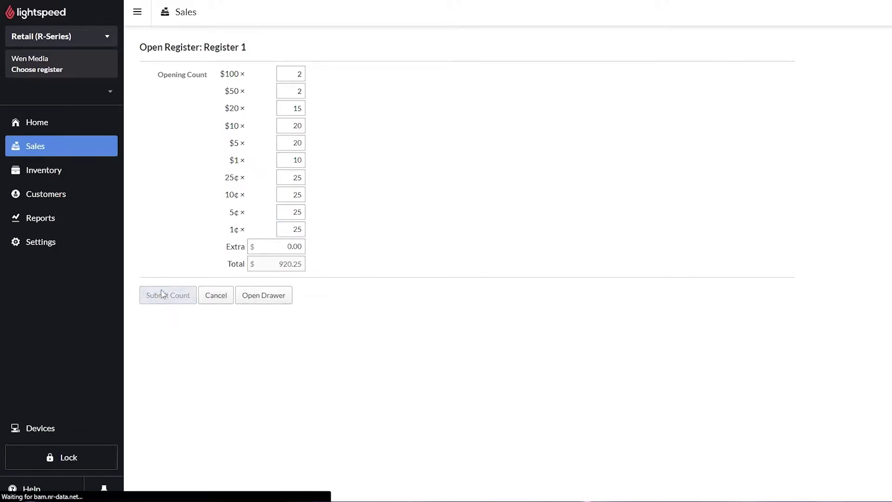
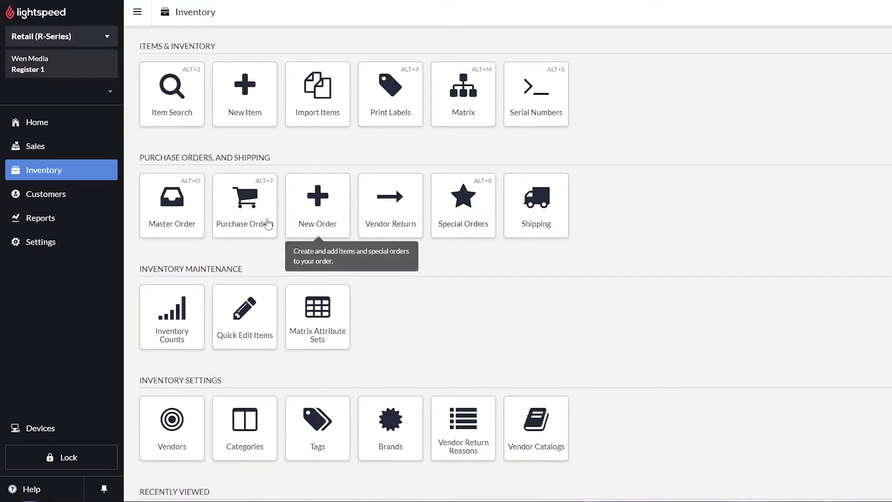
Open the form for creating a new inventory item
scroll(367, 344, down, 2)
scroll(397, 389, up, 2)
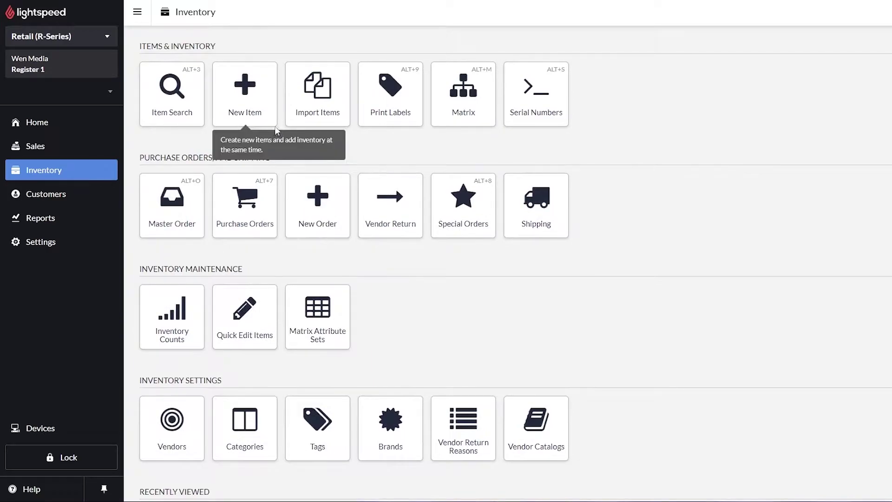
click(253, 116)
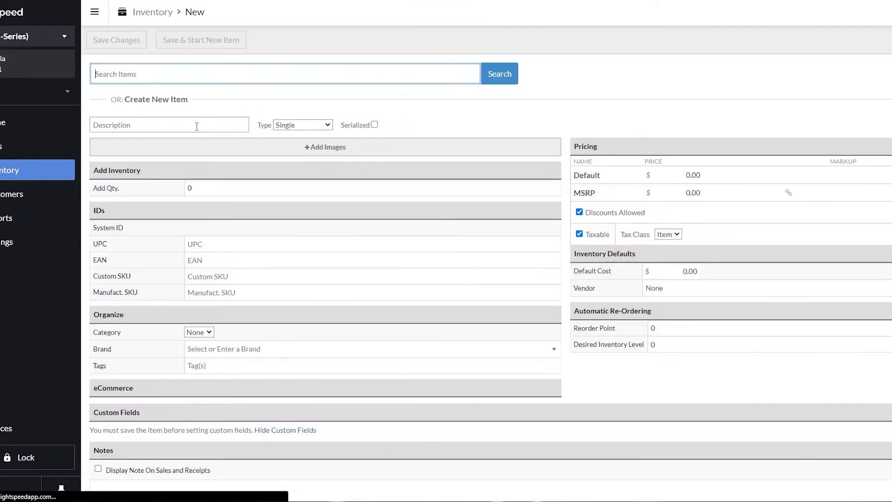
Examine the new item form's description, quantity, ID, organization, pricing, re-ordering and notes fields
scroll(255, 159, down, 2)
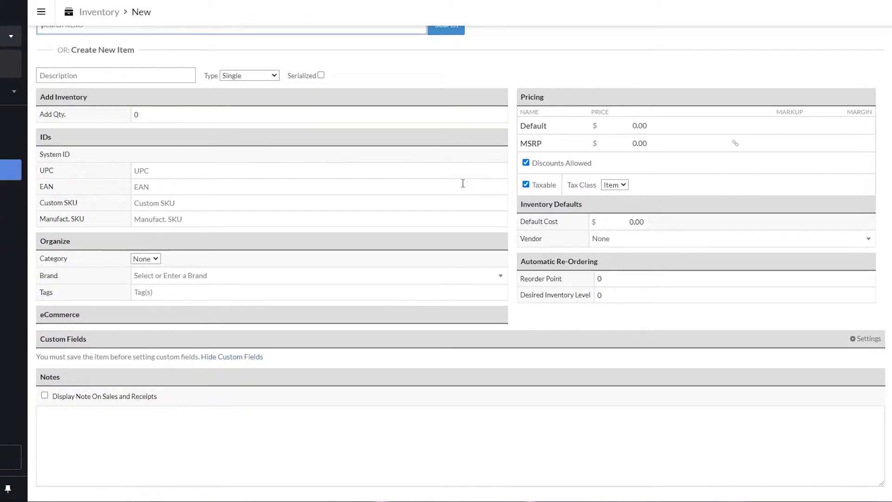
scroll(463, 180, up, 2)
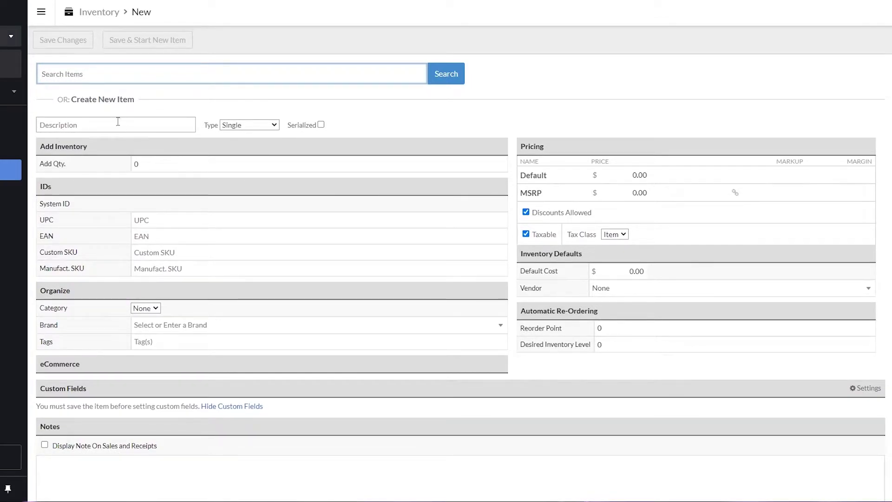
click(58, 121)
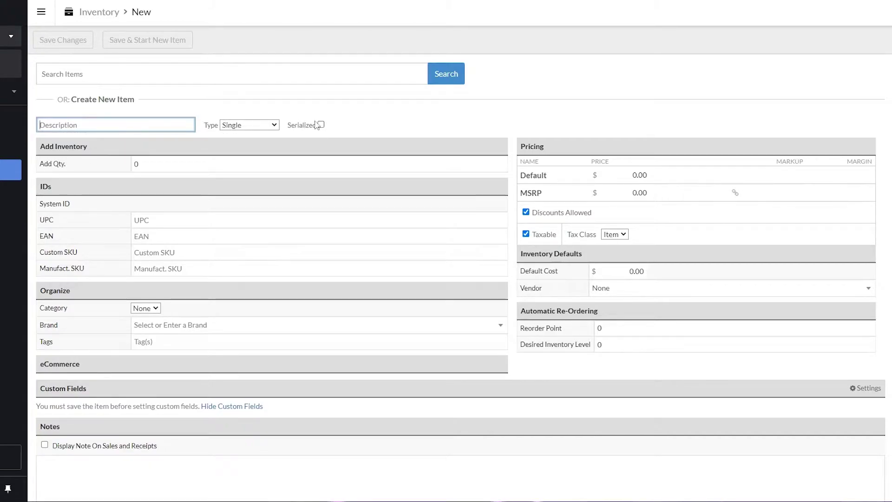
click(154, 167)
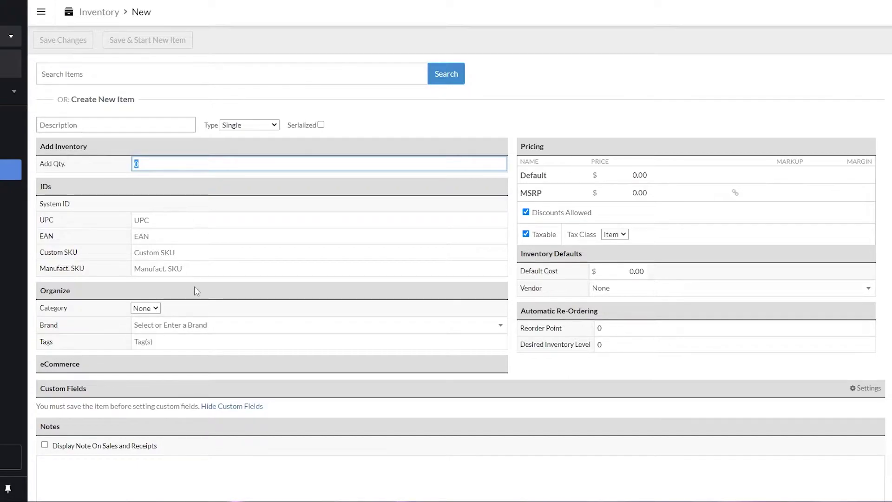
scroll(197, 292, down, 1)
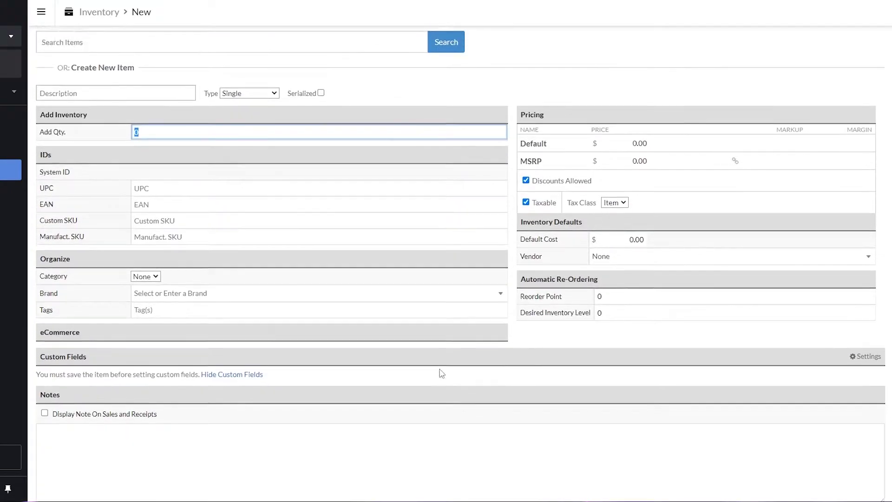
scroll(442, 373, up, 1)
click(222, 399)
scroll(725, 393, down, 1)
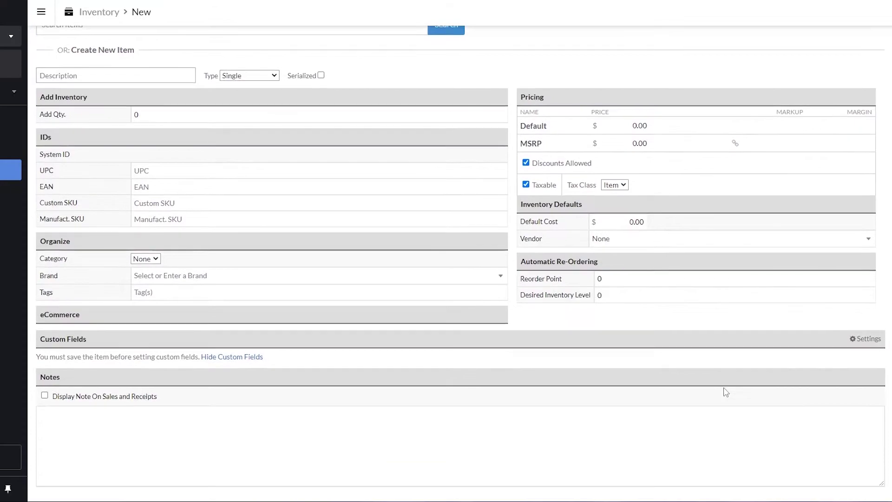
scroll(799, 372, up, 1)
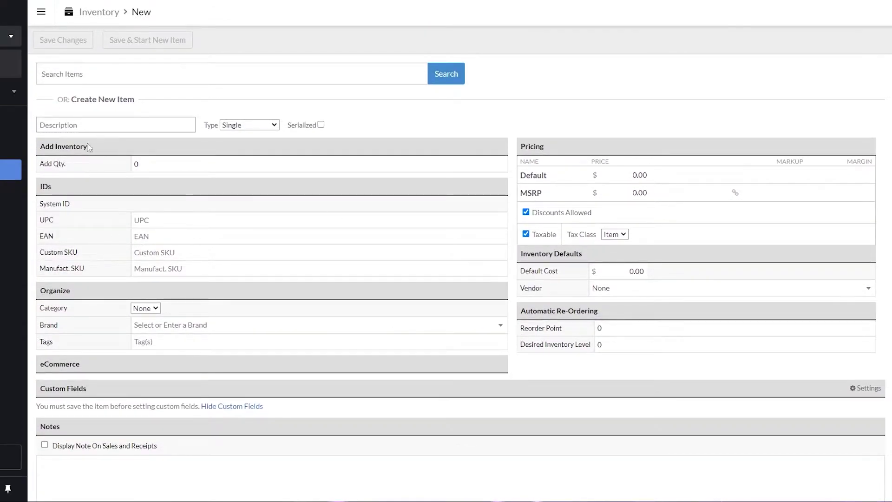
Set the new item's added quantity to 50 and its description to "Black Shirt"
click(89, 130)
click(243, 148)
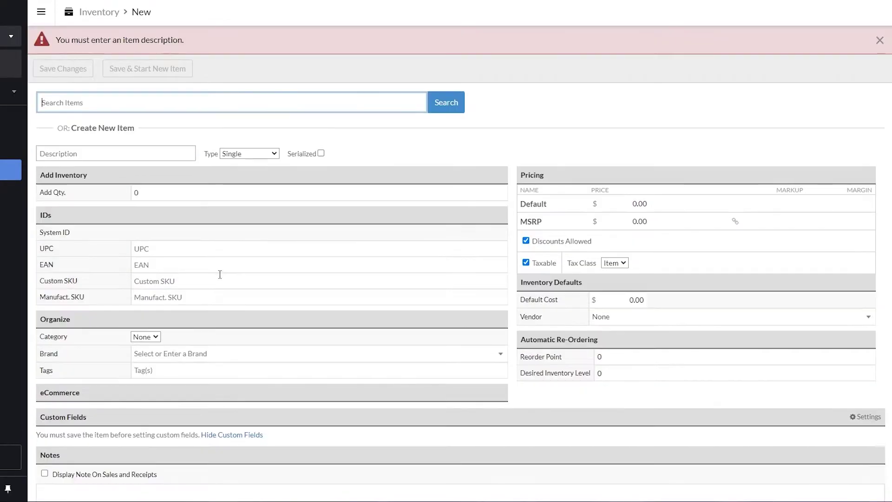
scroll(158, 272, down, 2)
click(151, 260)
click(174, 113)
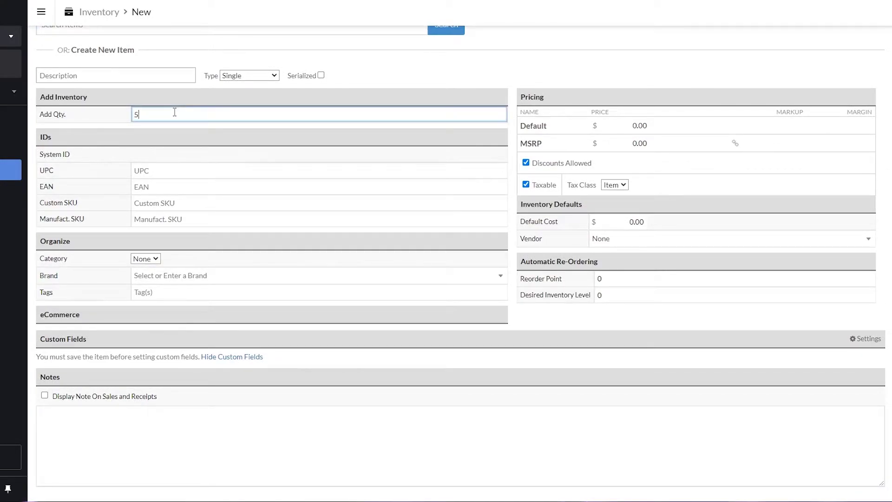
click(175, 76)
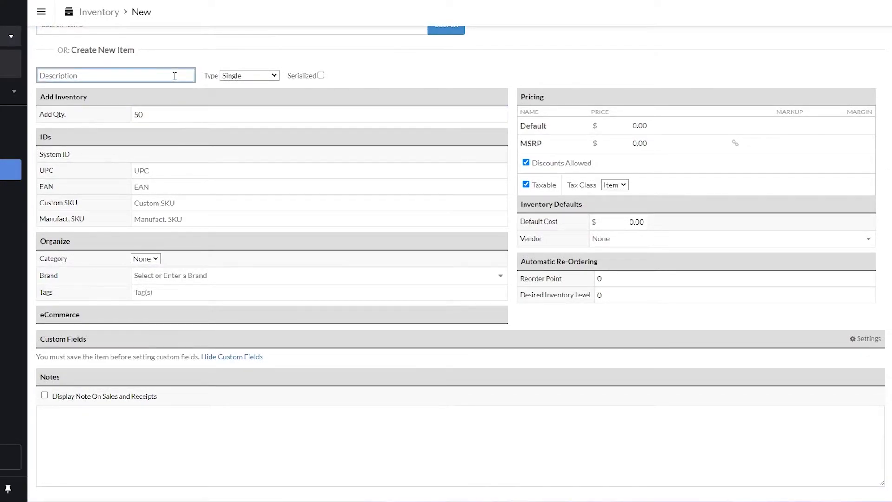
text(Black Shirt)
Keep the item type as Single and non-serialized, and enter 124556 as its custom SKU
click(250, 76)
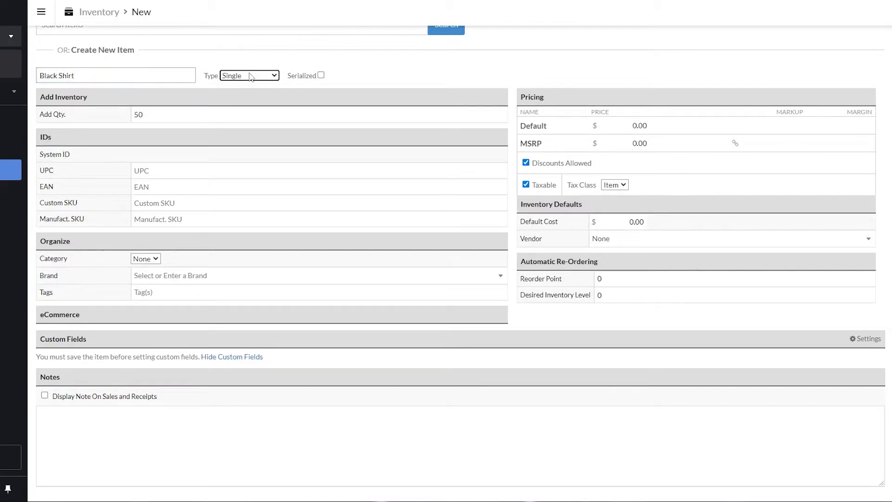
click(321, 75)
click(321, 74)
click(158, 169)
click(167, 203)
text(124556)
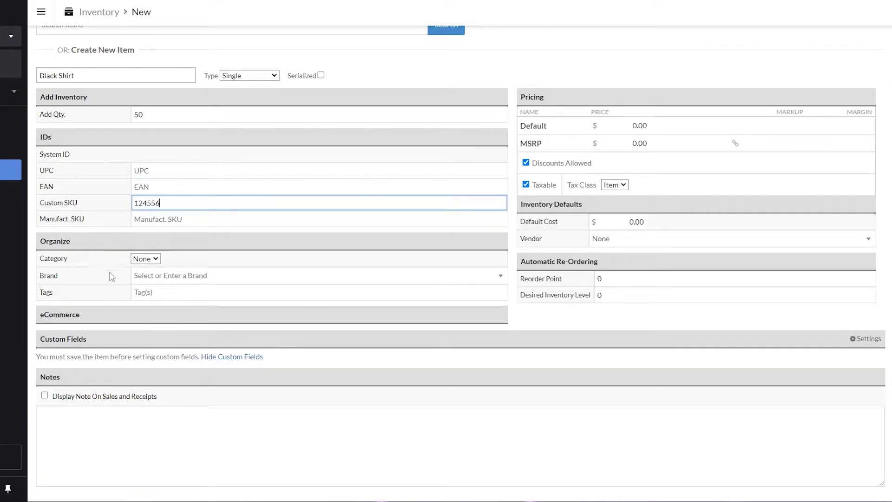
Check the category and brand choices for the shirt, leaving both unassigned
click(156, 260)
click(155, 265)
click(178, 277)
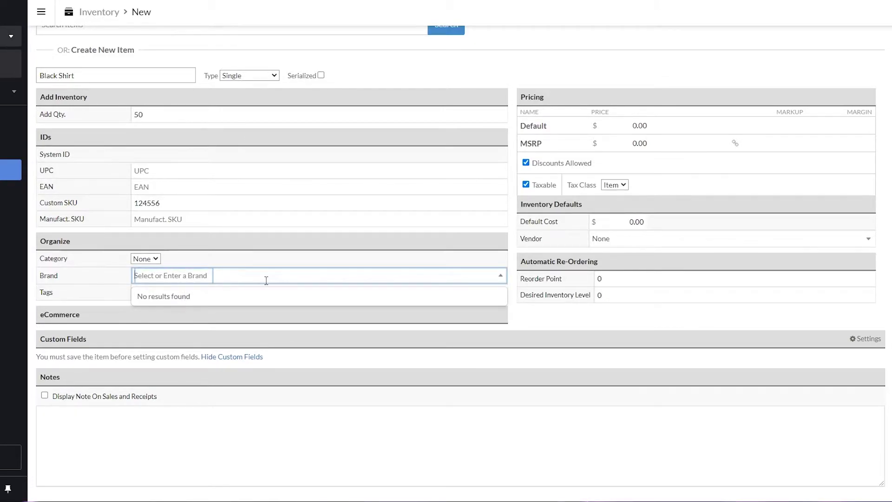
click(245, 269)
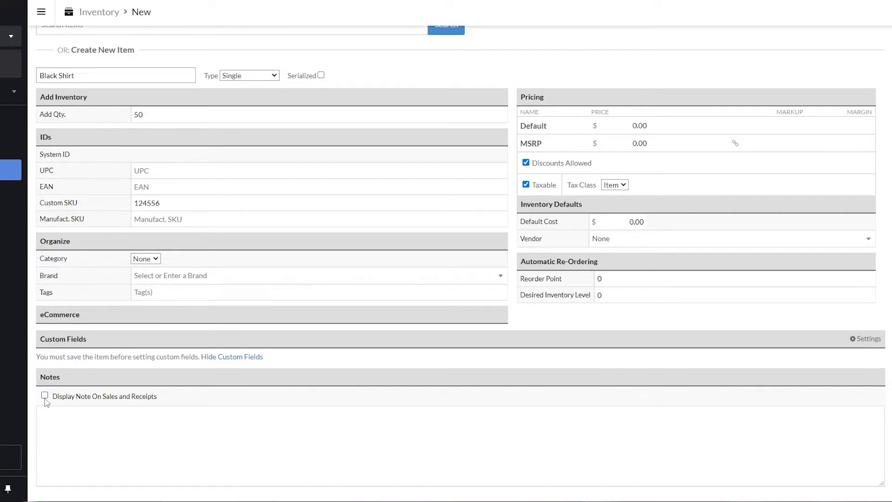
Add the note "Thank This Item" to the shirt and have it displayed on sales and receipts
click(99, 410)
click(46, 396)
key(BackSpace)
key(BackSpace)
text(em)
Set the shirt's default price to $10.00, with the linked MSRP also at $10.00
scroll(627, 186, up, 1)
click(627, 171)
click(627, 172)
click(627, 165)
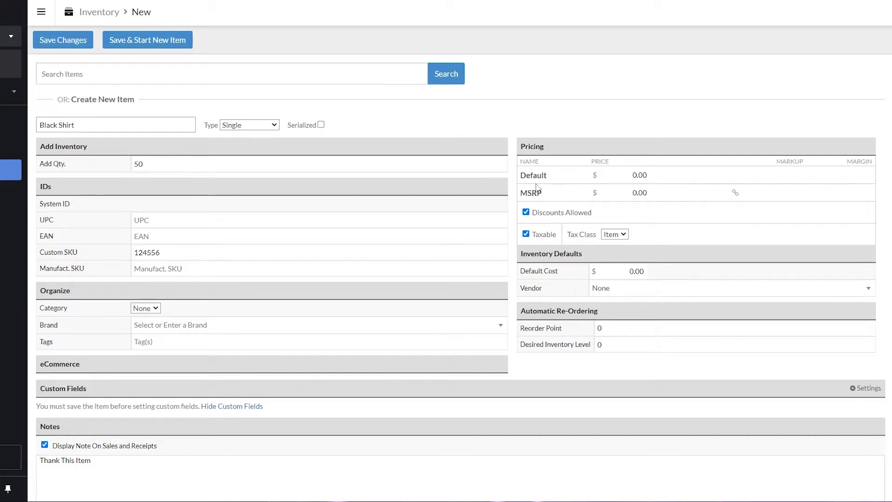
click(627, 175)
text(10)
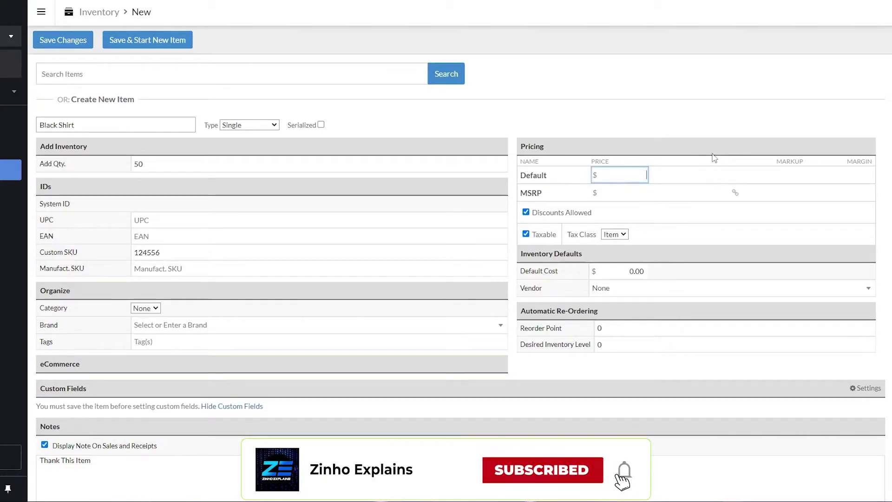
key(Tab)
click(715, 203)
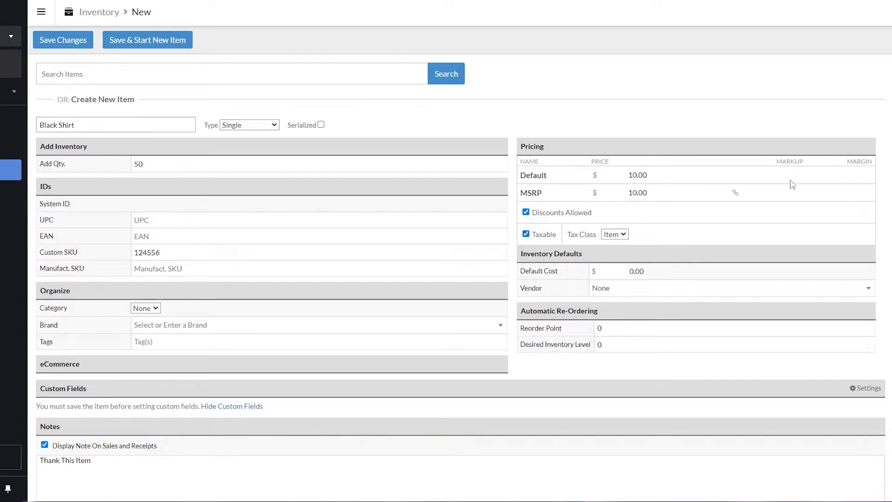
Set the shirt's default cost to $5.00 with vendor None, and save the new item
click(629, 271)
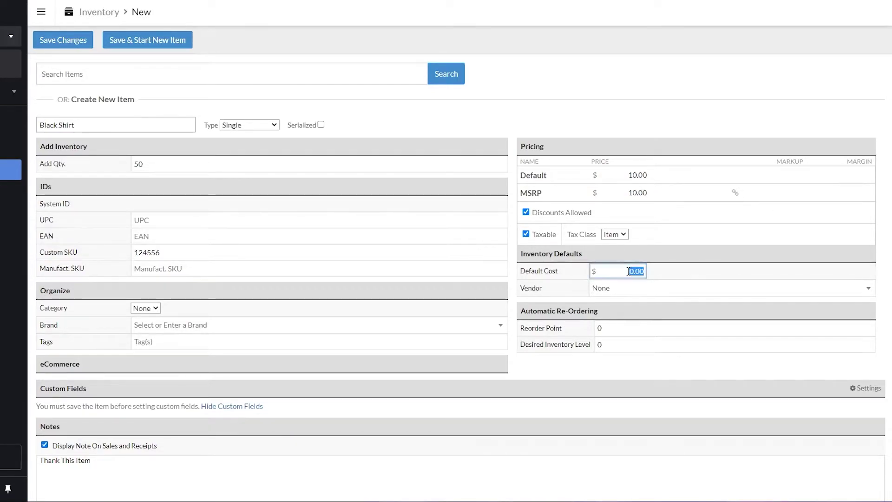
text(5)
click(621, 289)
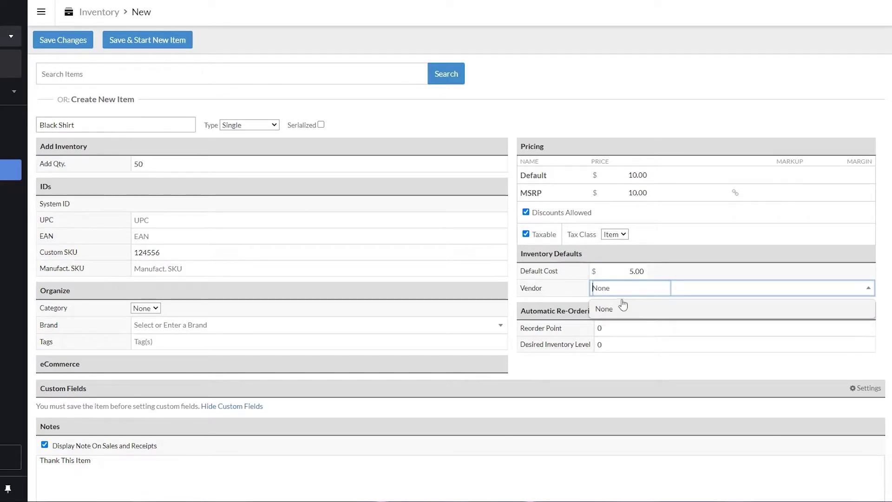
click(629, 308)
click(663, 324)
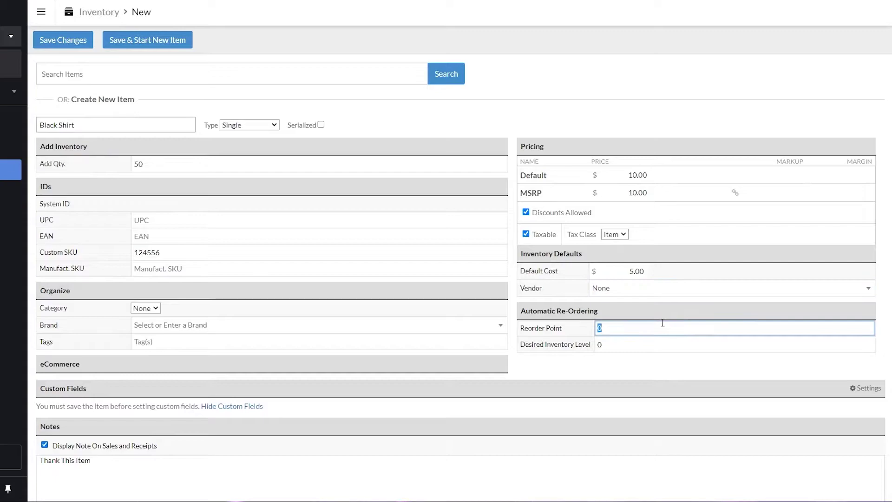
click(650, 351)
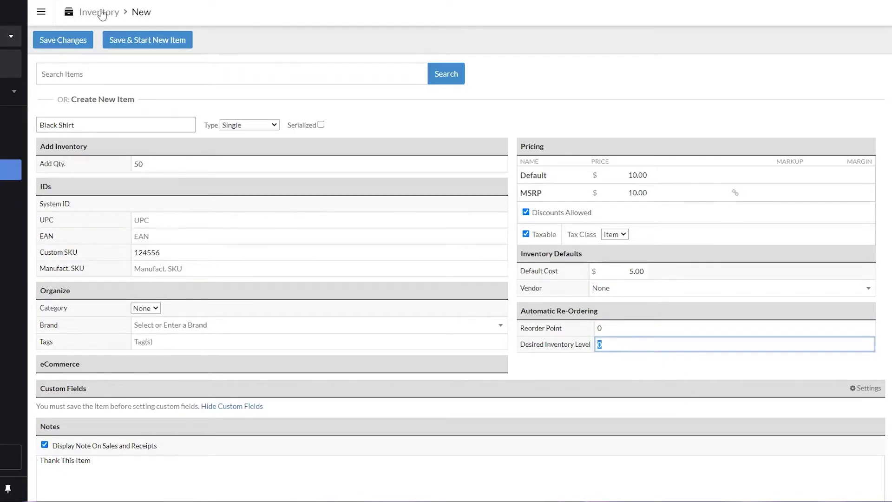
click(76, 46)
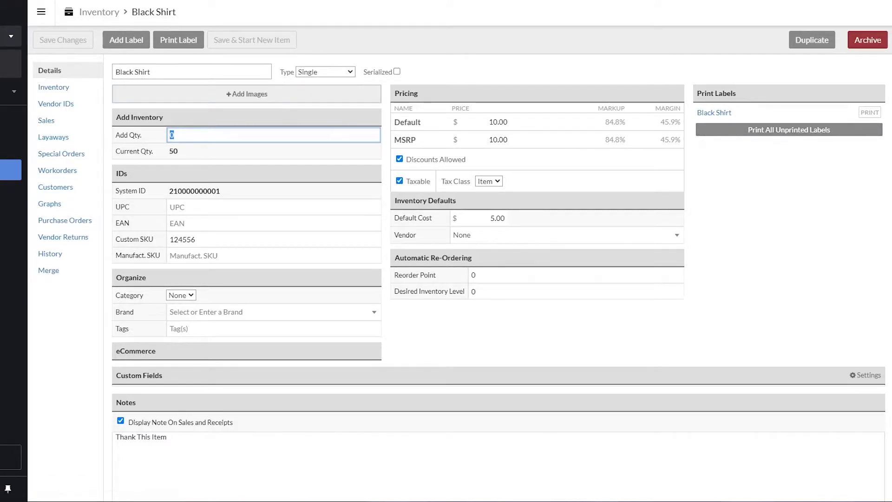
Search the web for "black shirt" in a new browser tab and download a shirt picture
key(ctrl+t)
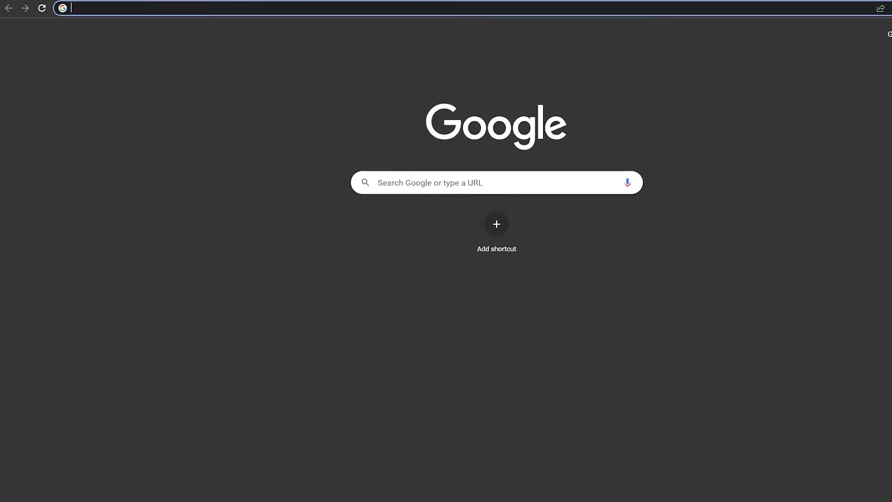
text(google)
key(BackSpace)
key(BackSpace)
key(BackSpace)
key(BackSpace)
key(BackSpace)
key(BackSpace)
text(black shirt)
key(Return)
click(256, 182)
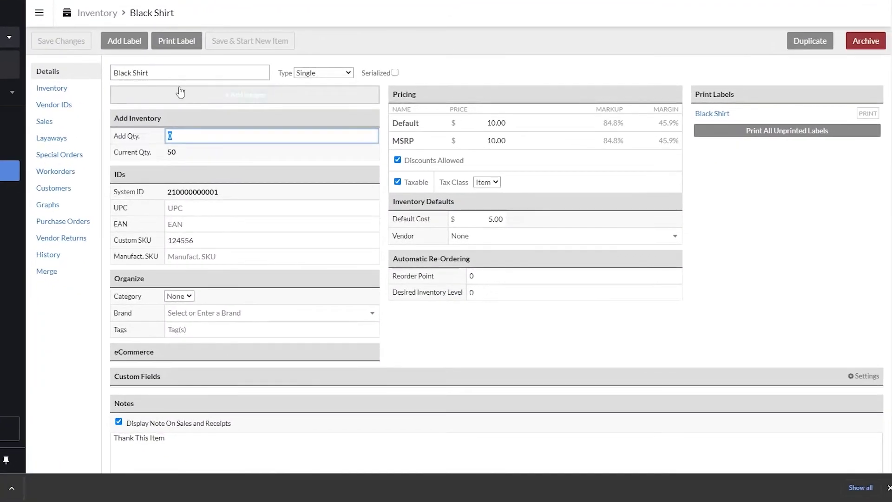
Upload the downloaded black T-shirt PNG as the item's image and add the item's label to the label list
click(235, 104)
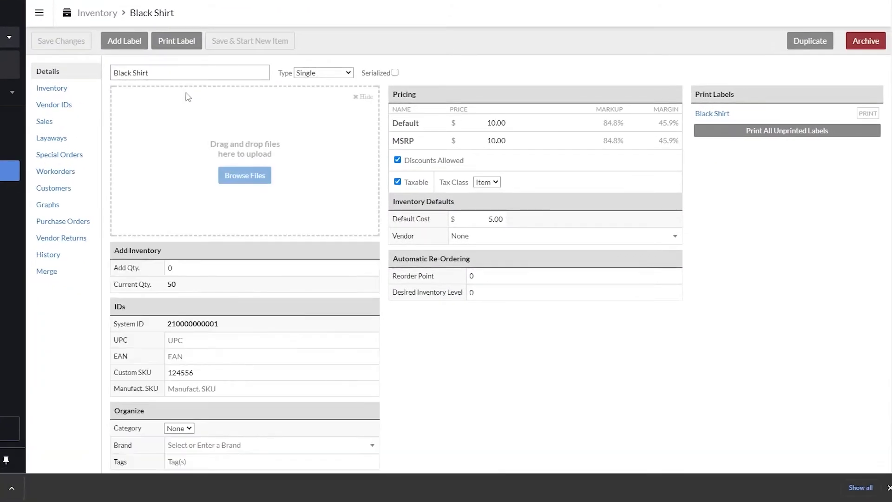
click(221, 174)
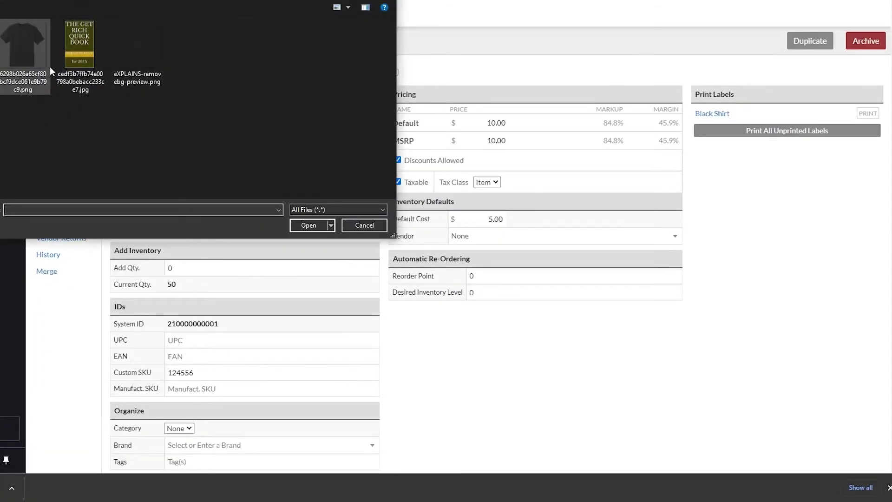
double_click(1, 64)
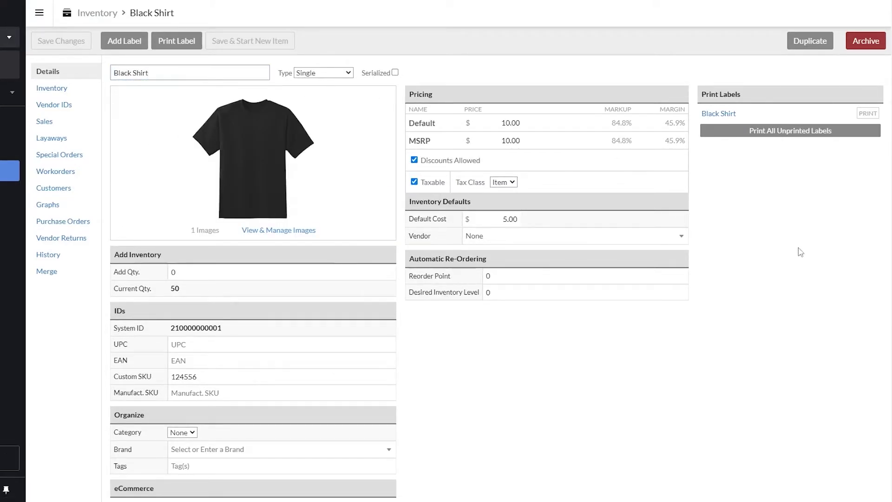
scroll(279, 281, down, 2)
scroll(233, 334, up, 2)
click(110, 45)
Review the shirt's inventory and sales pages, and go to the home dashboard
right_click(41, 89)
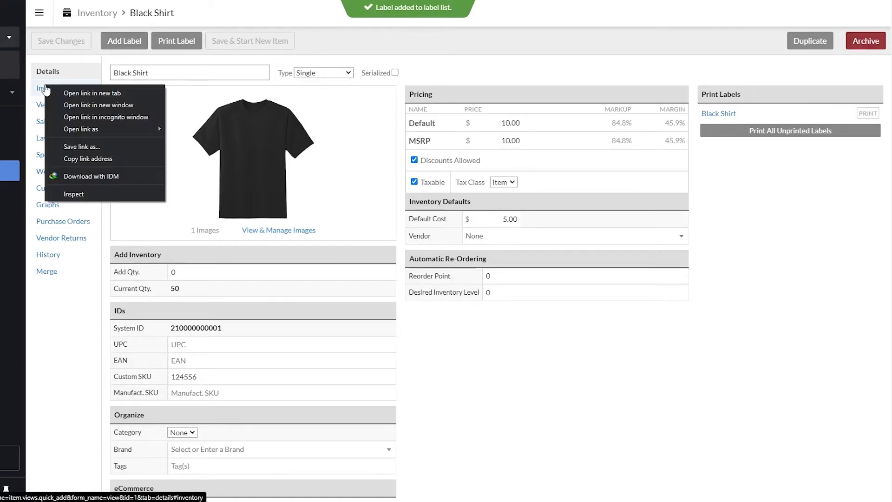
click(41, 90)
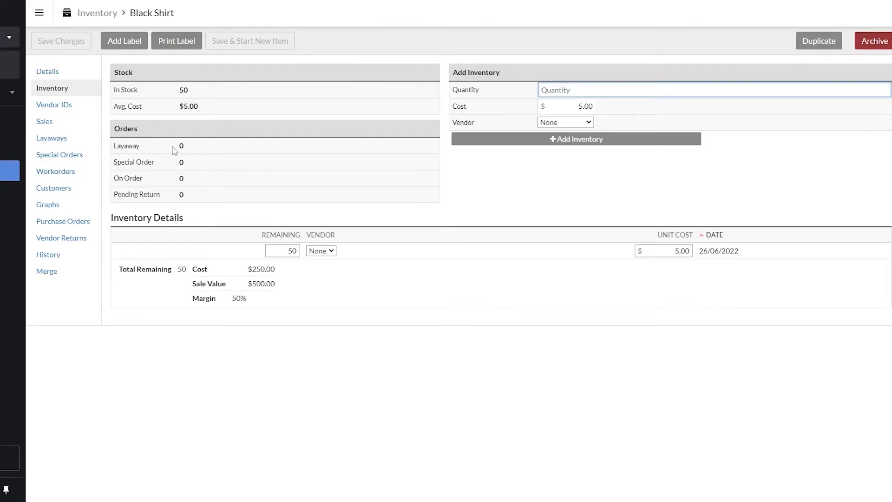
click(47, 122)
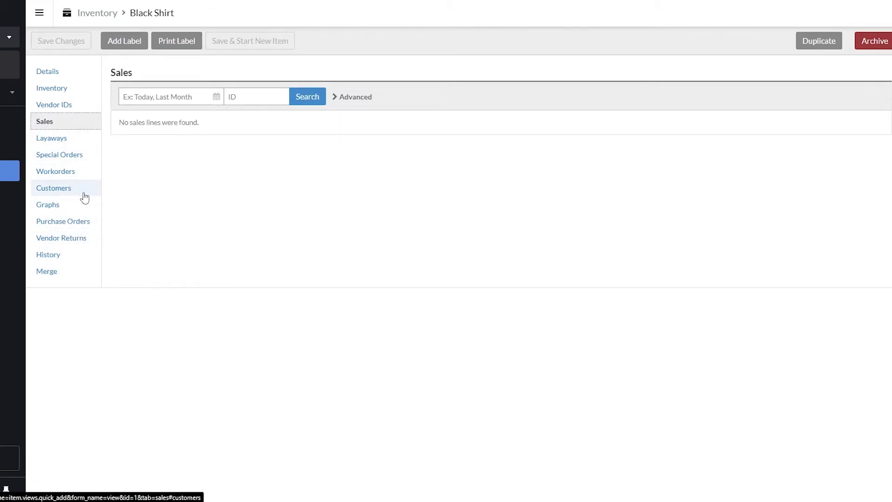
mouse_move(14, 172)
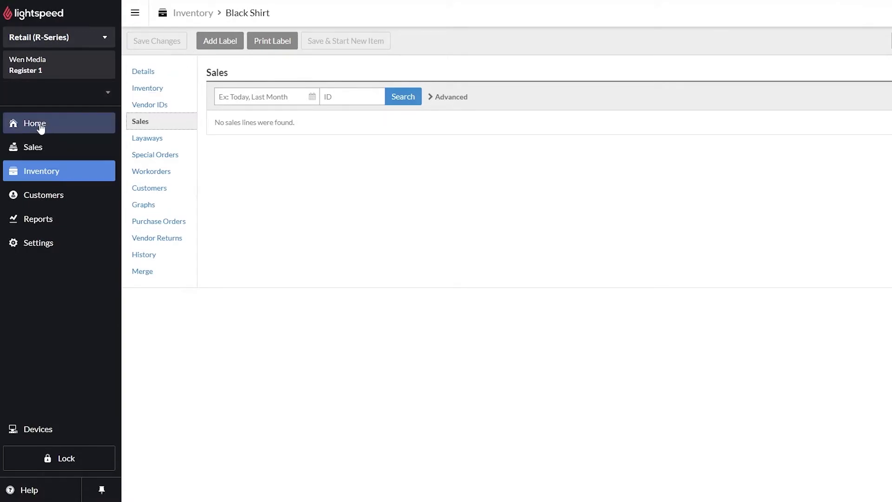
click(41, 125)
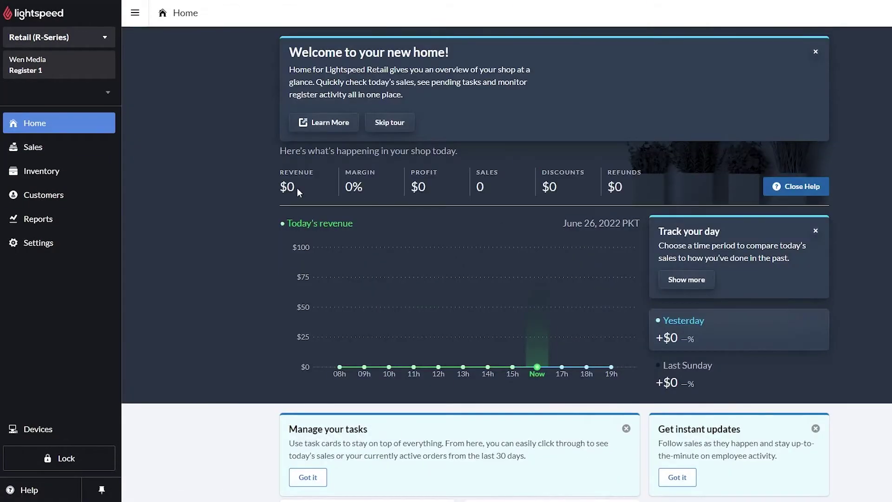
Open the customer list and start a new customer record
click(59, 204)
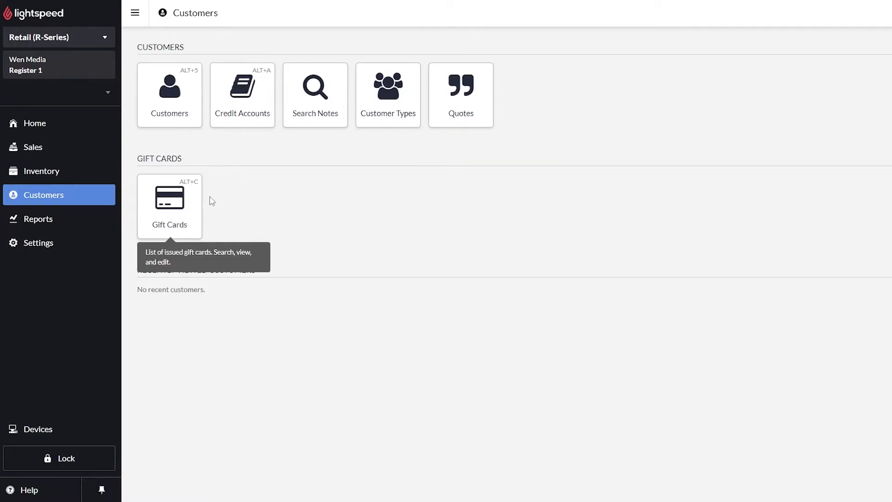
click(171, 112)
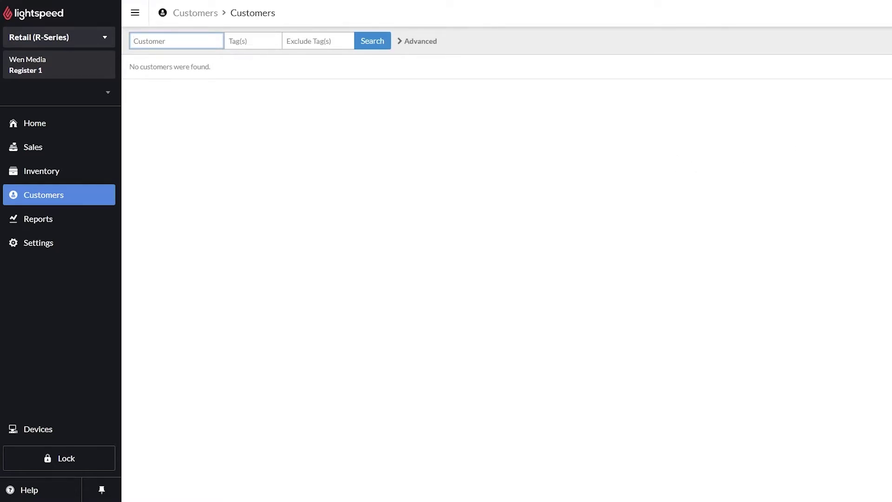
click(887, 41)
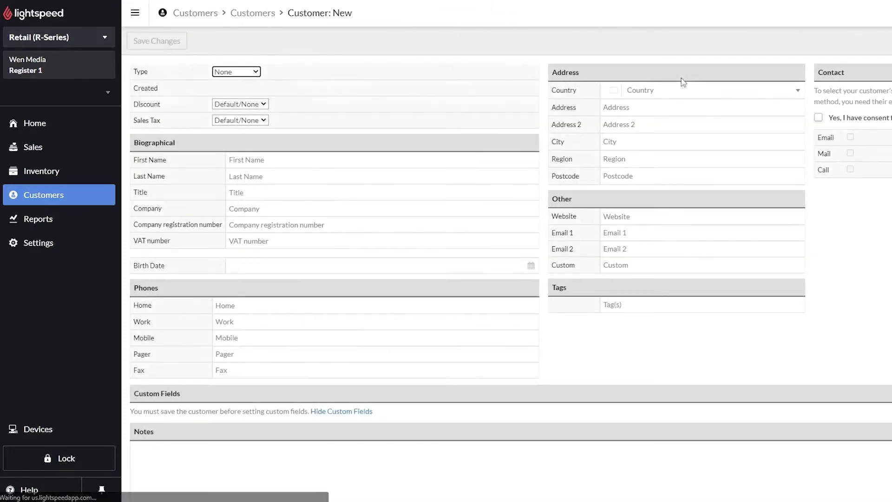
click(237, 72)
click(244, 89)
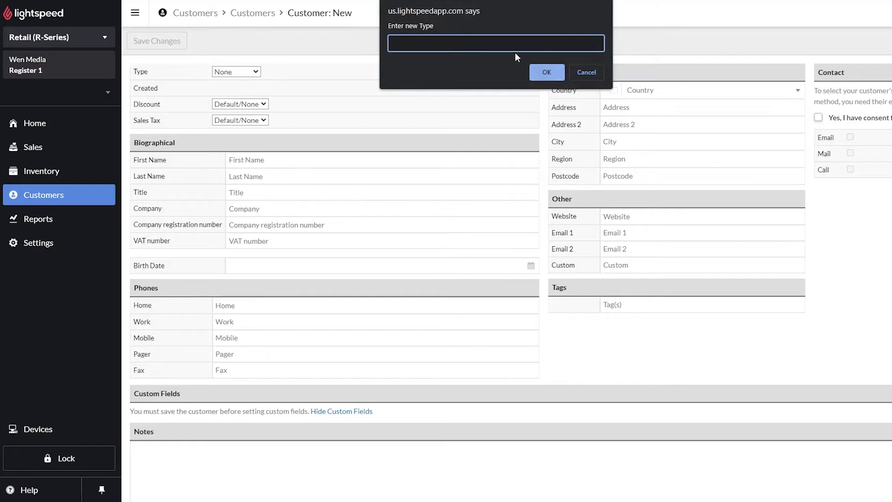
click(579, 72)
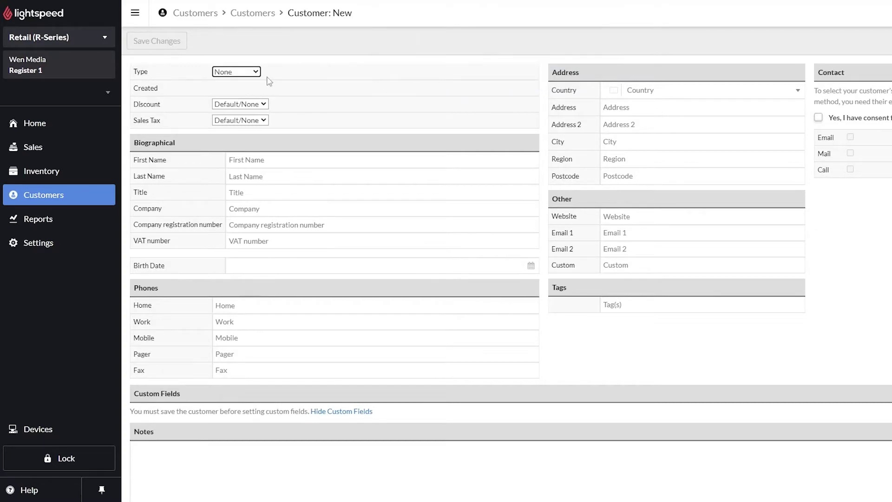
Examine the new customer form's discount, sales tax and biographical fields, from first name to VAT number
click(263, 104)
click(237, 113)
click(264, 120)
click(240, 130)
click(277, 160)
click(263, 178)
click(260, 193)
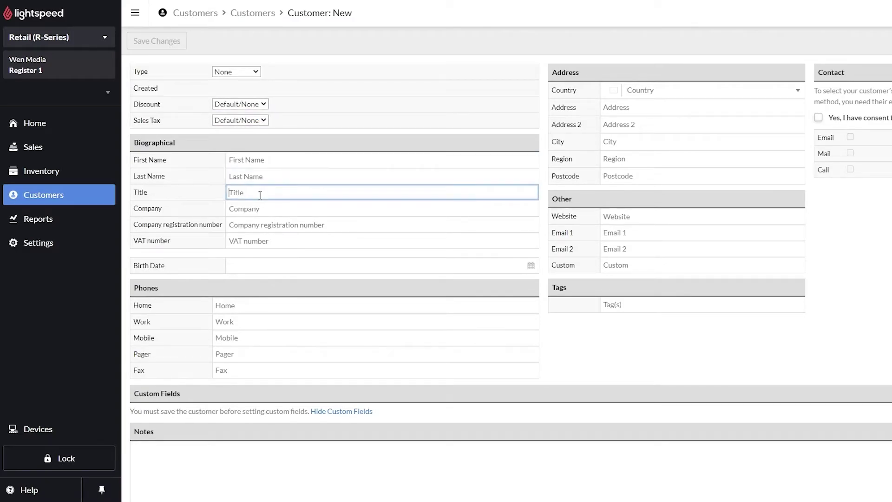
click(256, 210)
click(260, 230)
click(254, 247)
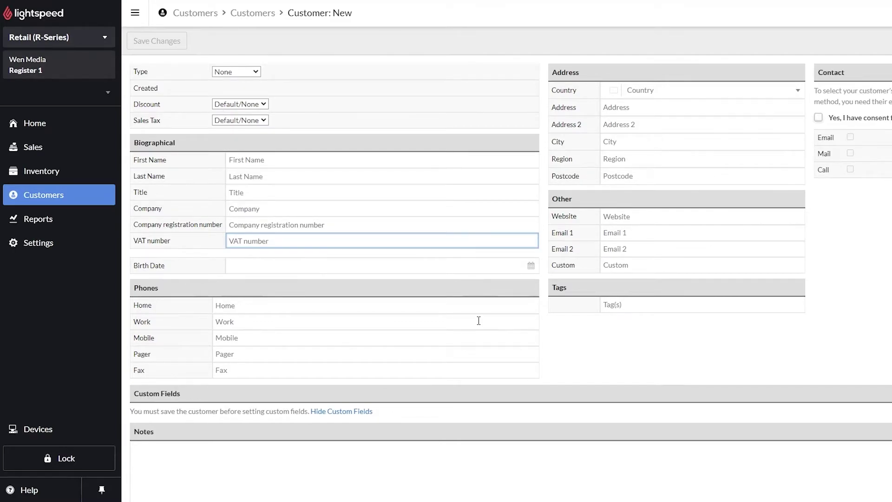
Create a new customer type named "Regular" and assign it to the customer
click(236, 72)
click(235, 90)
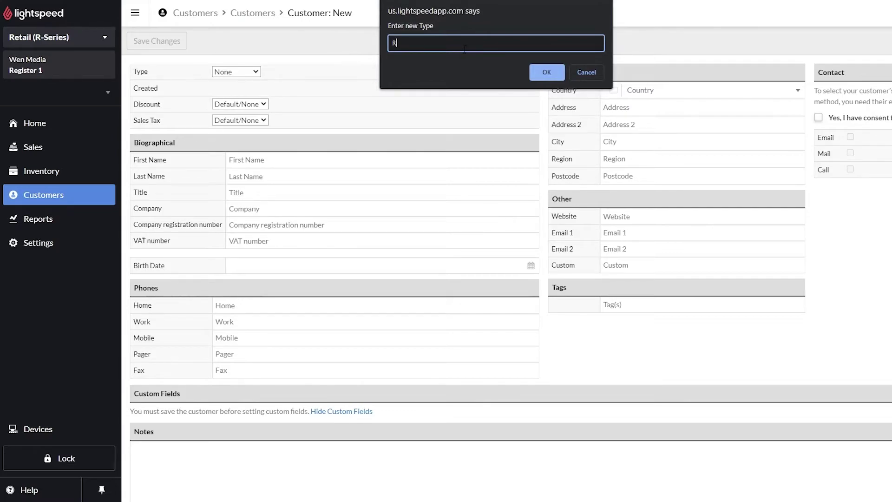
text(Regular)
key(Return)
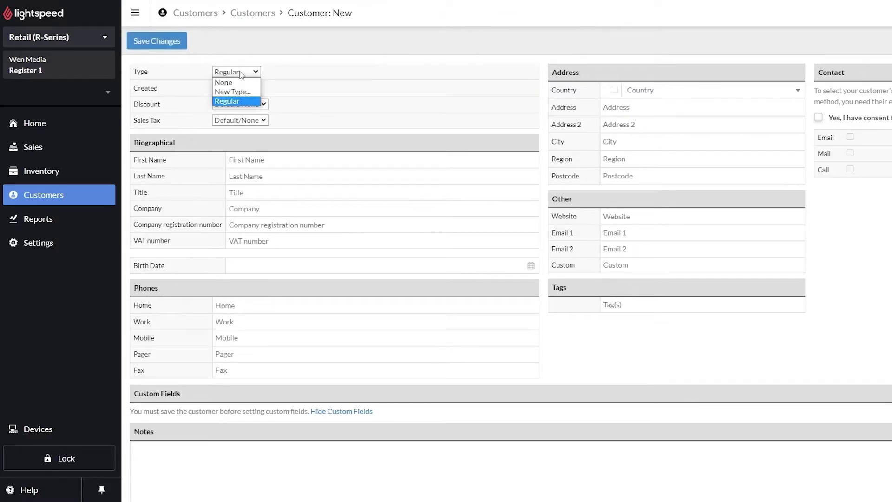
Use Default/None for the customer's discount and sales tax, and enter the customer's first and last name
click(263, 104)
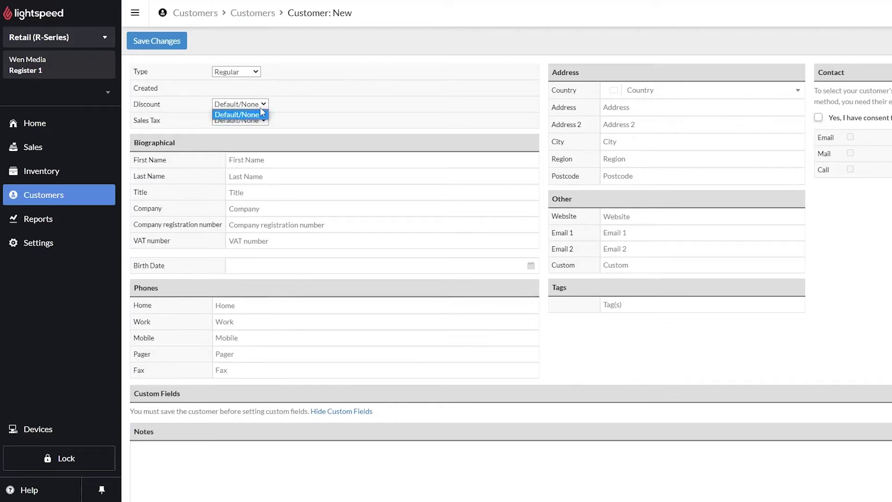
click(263, 120)
click(250, 122)
click(281, 162)
text(John)
click(276, 180)
text(Doe)
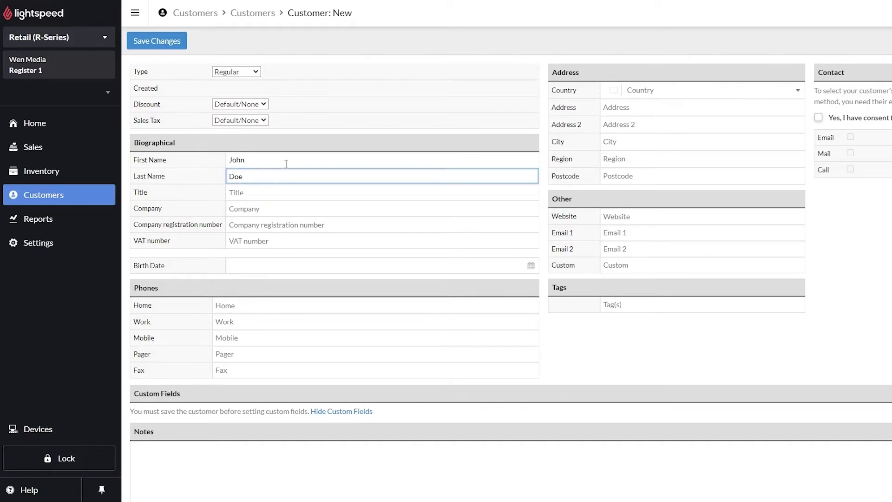
click(280, 194)
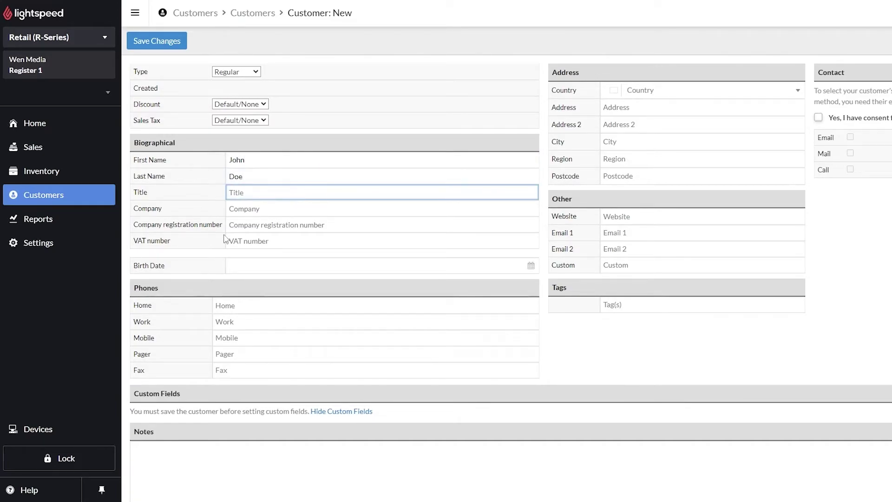
click(258, 211)
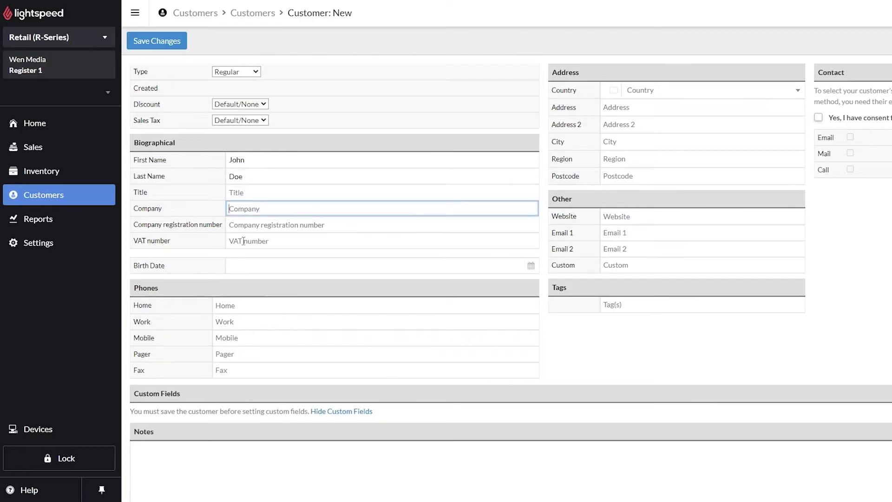
Fill in the customer's birth date by picking the year and day from the calendar
scroll(275, 265, down, 1)
click(281, 222)
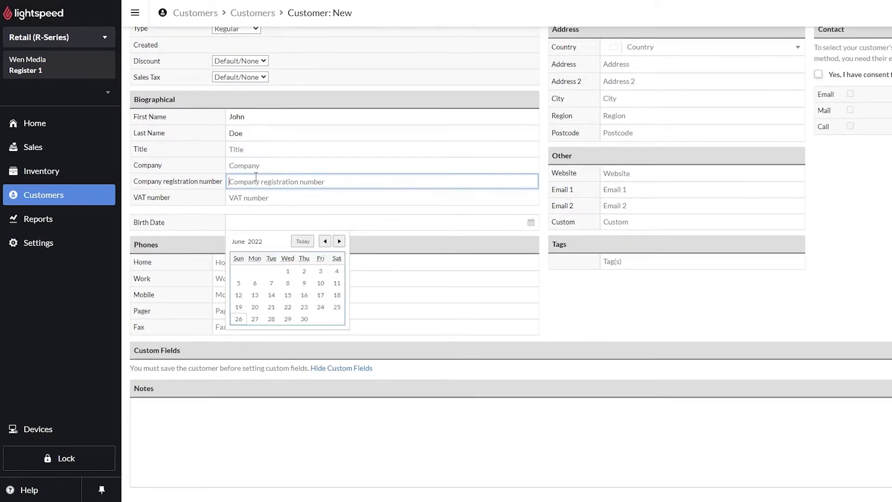
click(288, 217)
click(256, 242)
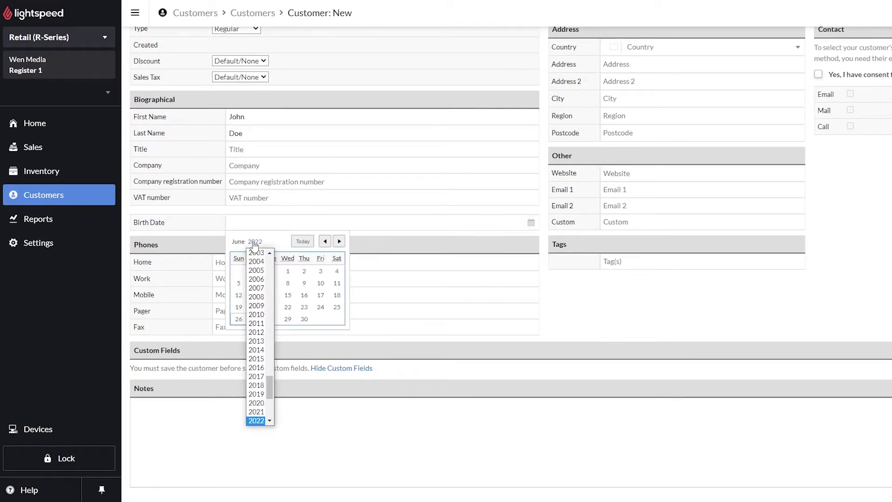
scroll(262, 280, up, 8)
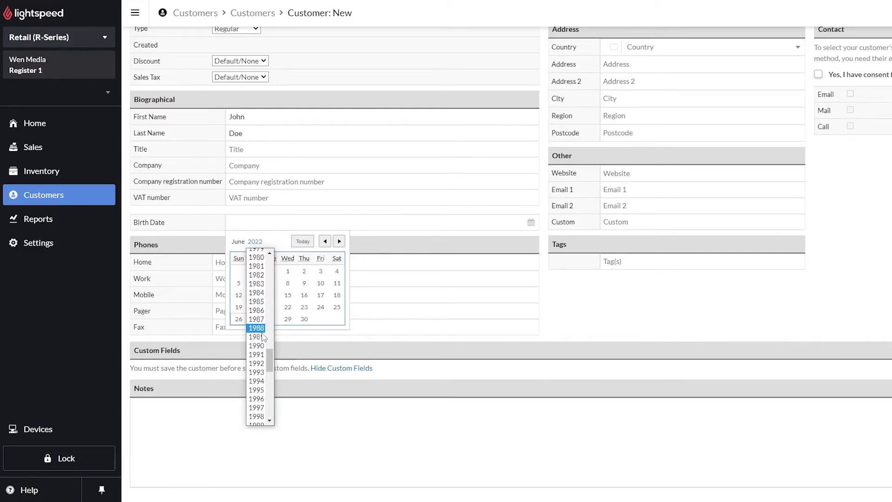
click(257, 346)
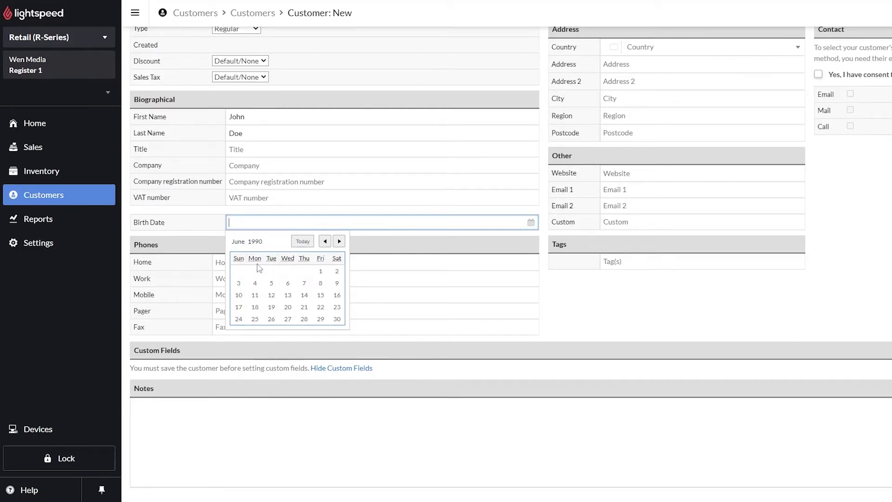
click(239, 308)
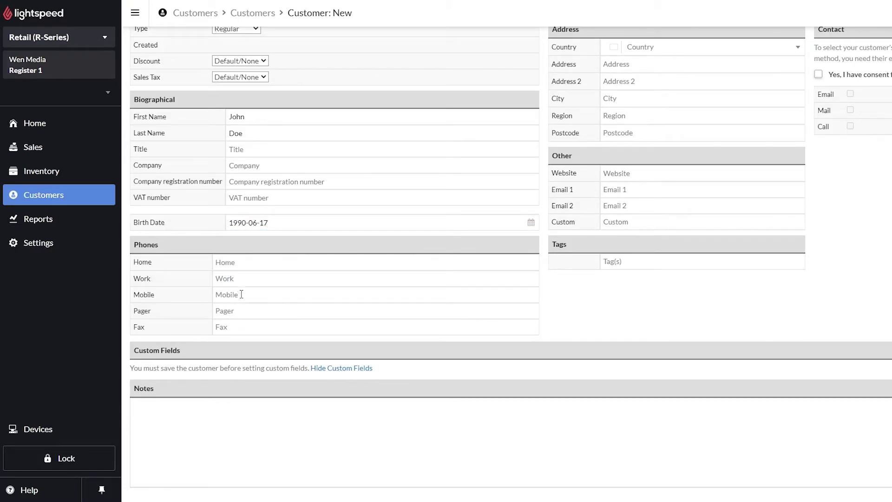
Look over the remaining address, phone and contact fields, and save the new customer
scroll(577, 160, up, 1)
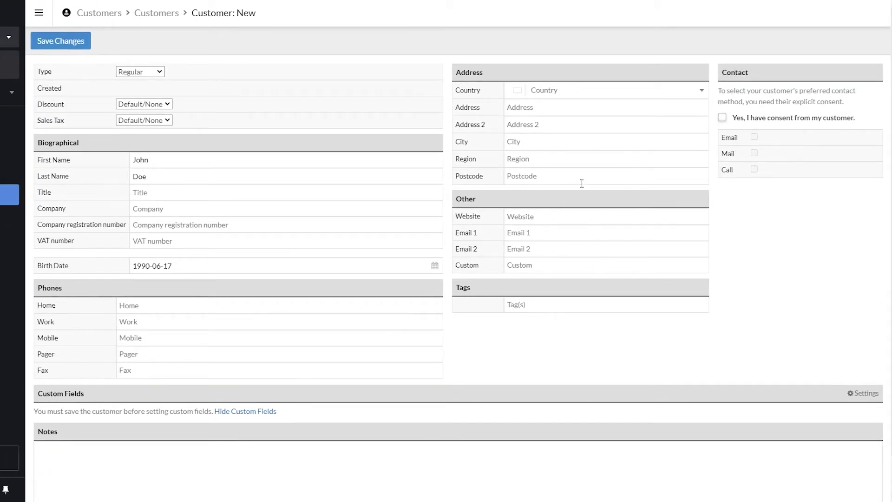
scroll(542, 329, down, 1)
scroll(481, 268, up, 1)
click(80, 43)
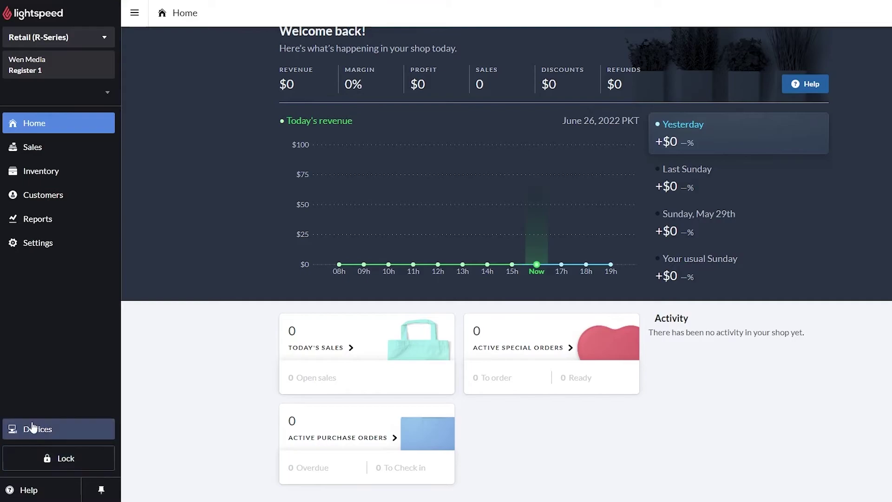
Open the devices page, examine the Lightspeed Hub and connected hardware options, and return to the home dashboard
click(40, 437)
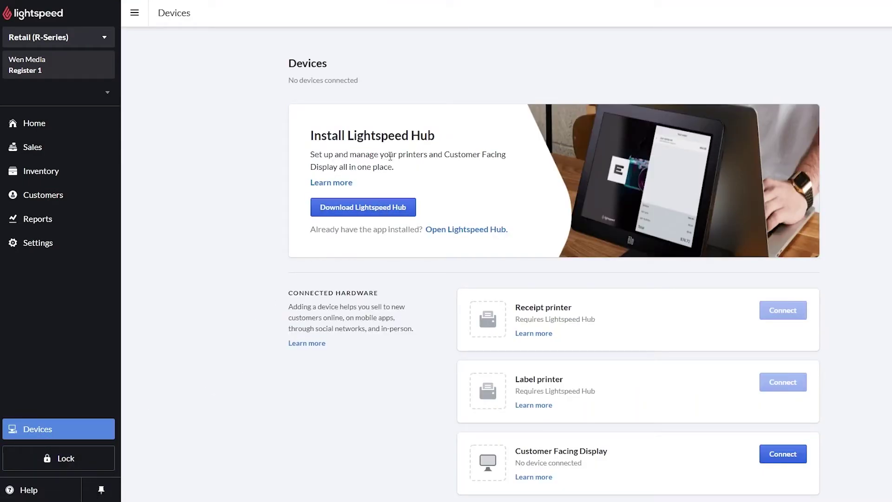
scroll(602, 237, down, 1)
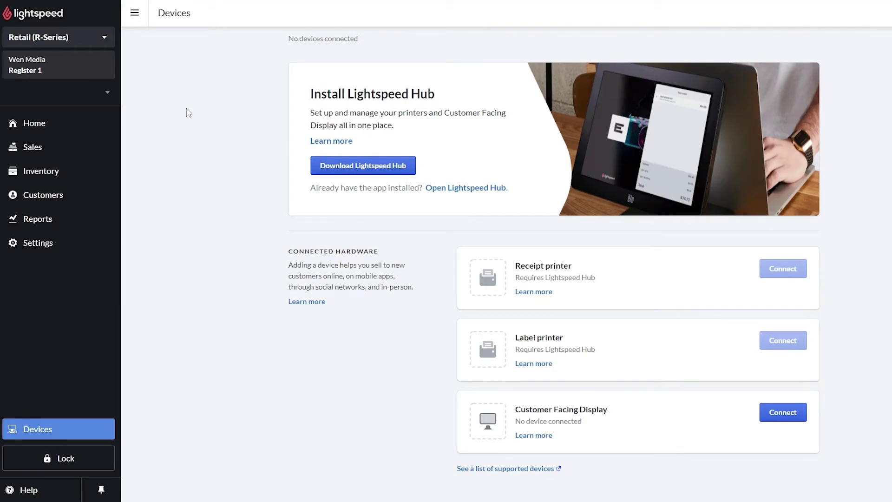
scroll(188, 113, up, 1)
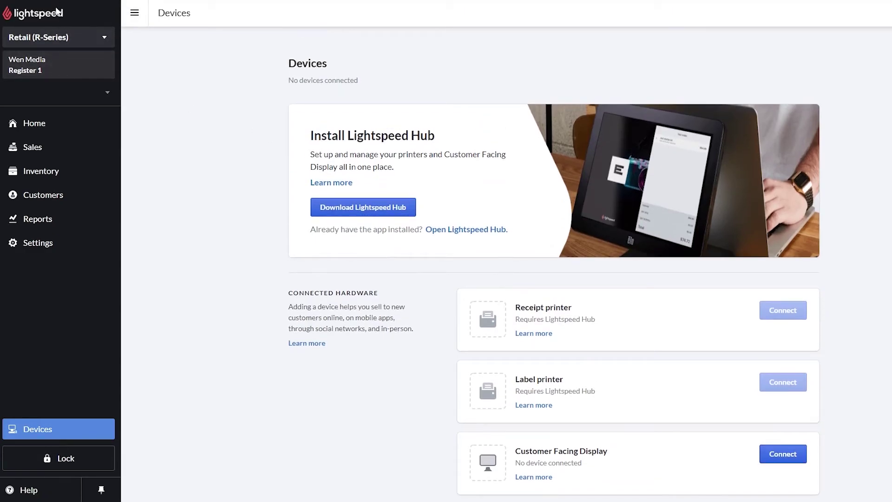
click(55, 126)
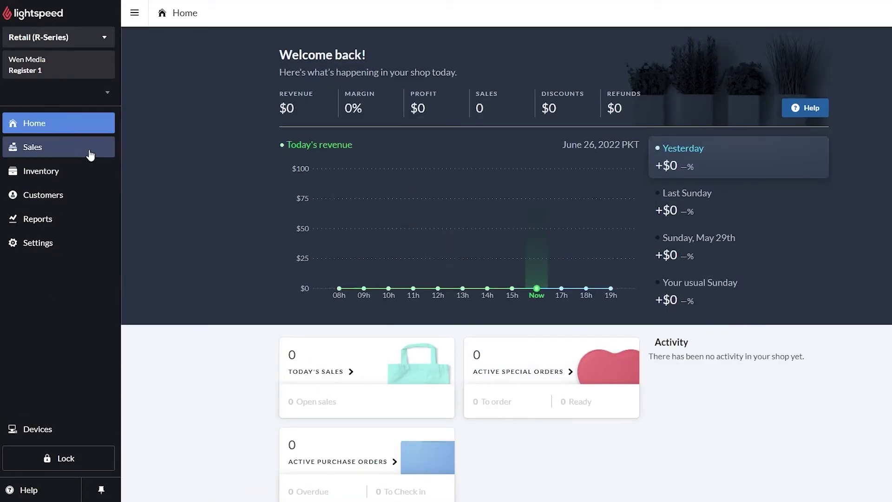
Open the settings and look through the options from General to Advanced Setup
click(56, 242)
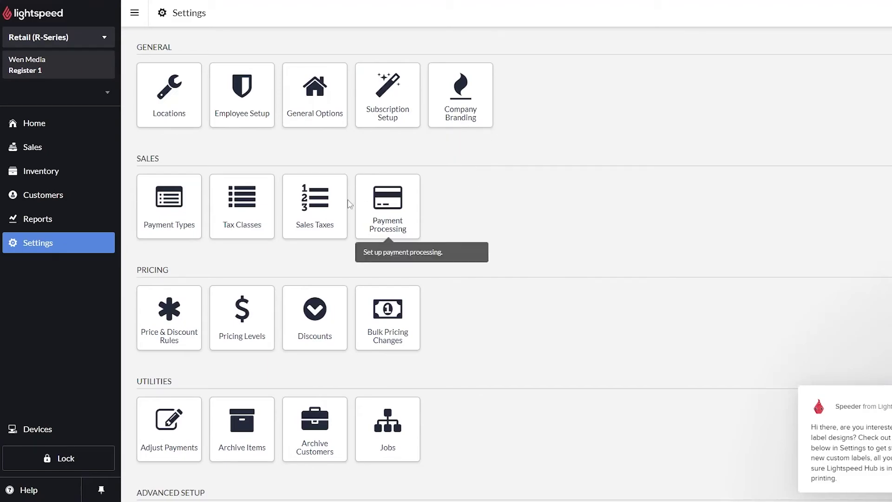
scroll(372, 326, down, 2)
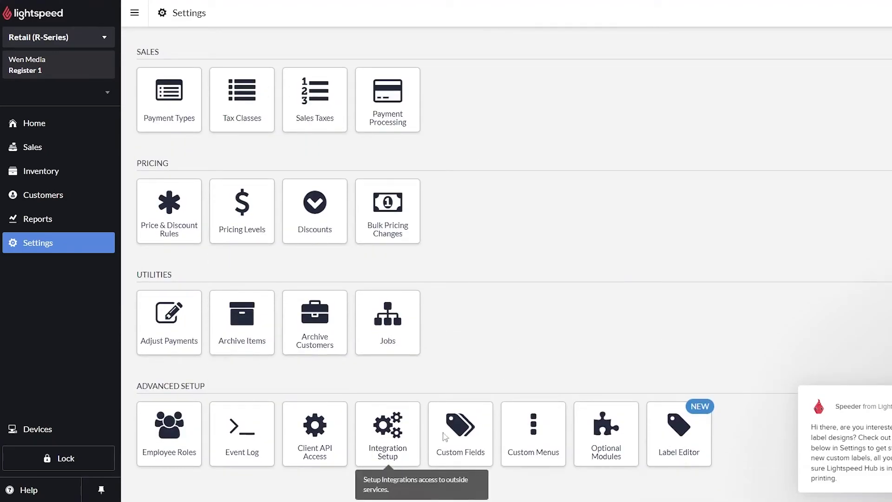
scroll(381, 447, up, 2)
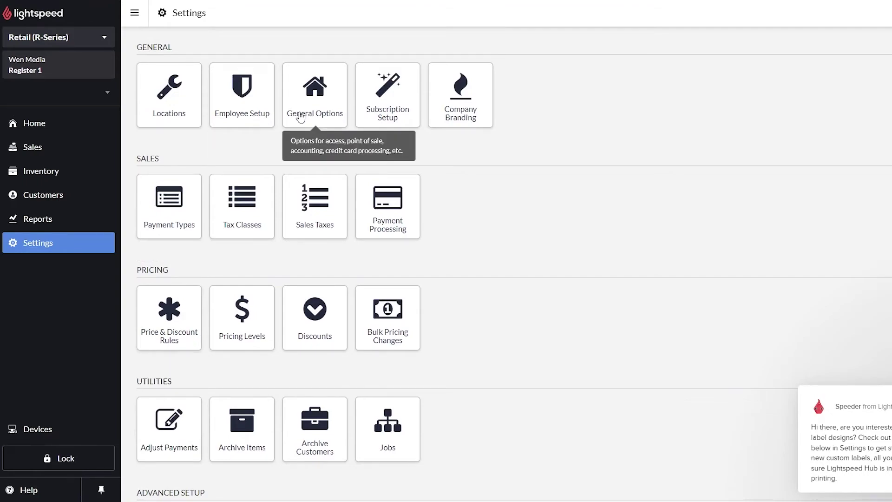
Open Employee Setup, bring up a blank new employee form to view its fields, and dismiss the chat message
click(240, 110)
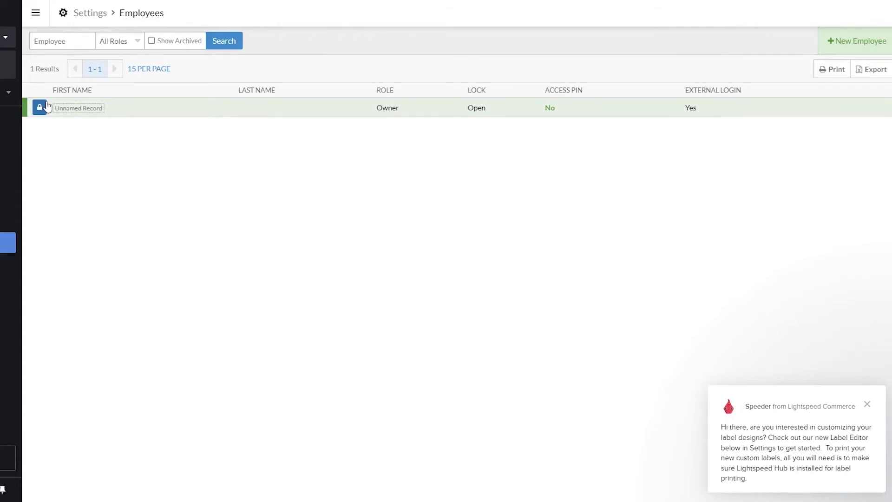
click(872, 42)
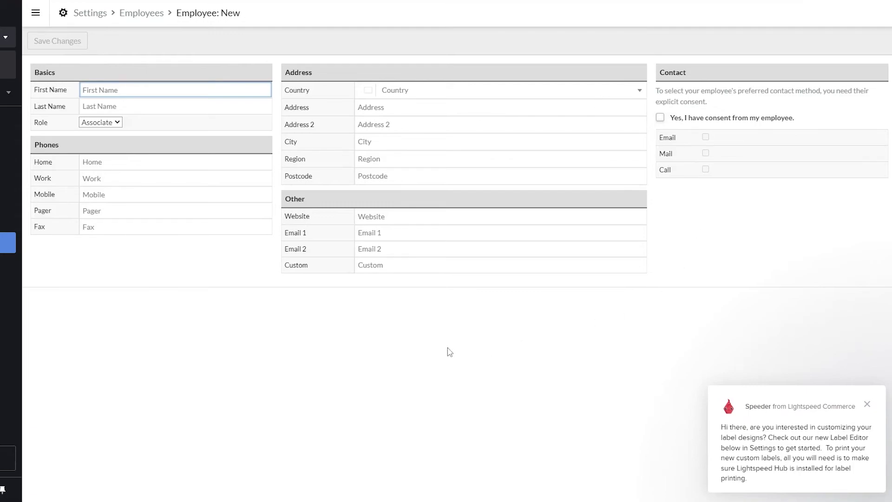
click(868, 404)
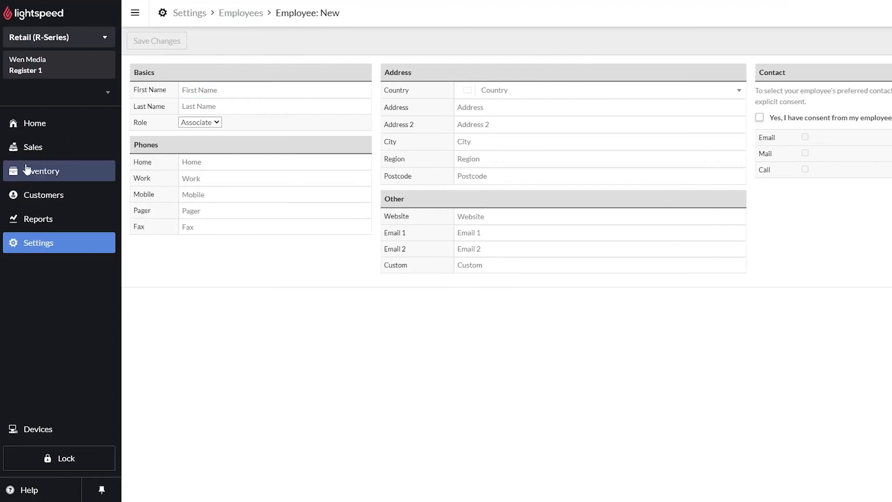
Visit the home dashboard and the customers page, and go to the inventory section
click(55, 123)
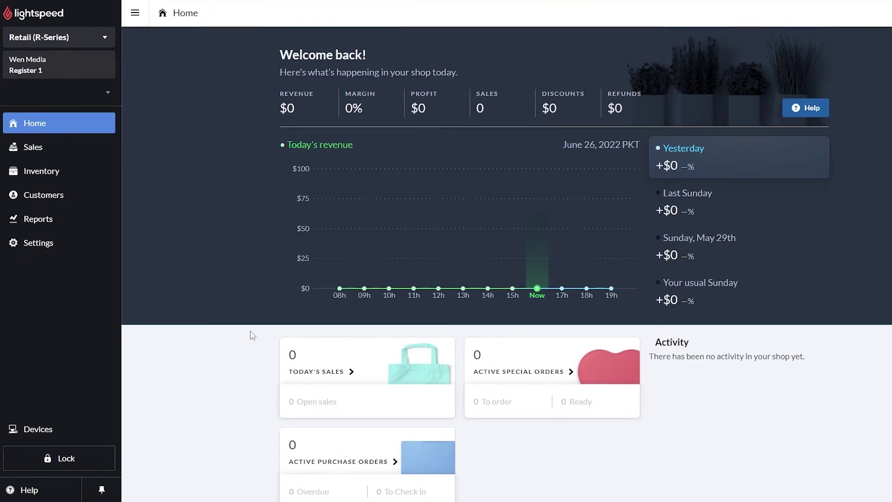
click(77, 195)
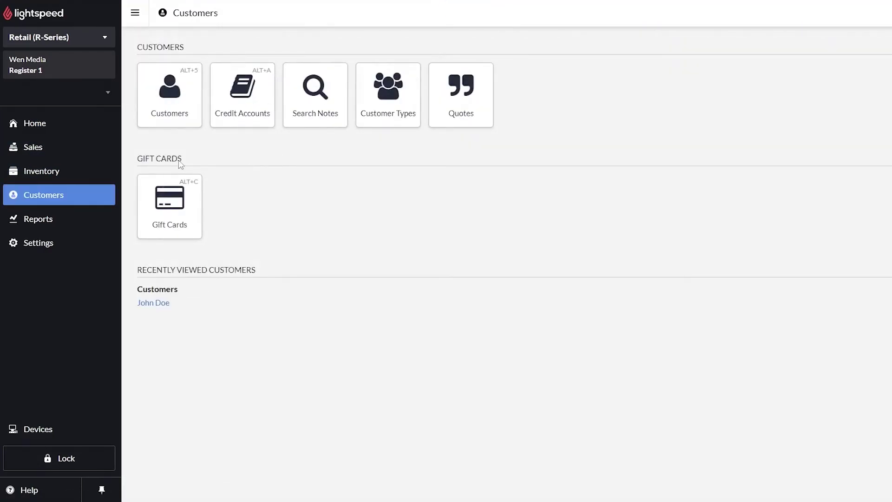
click(59, 176)
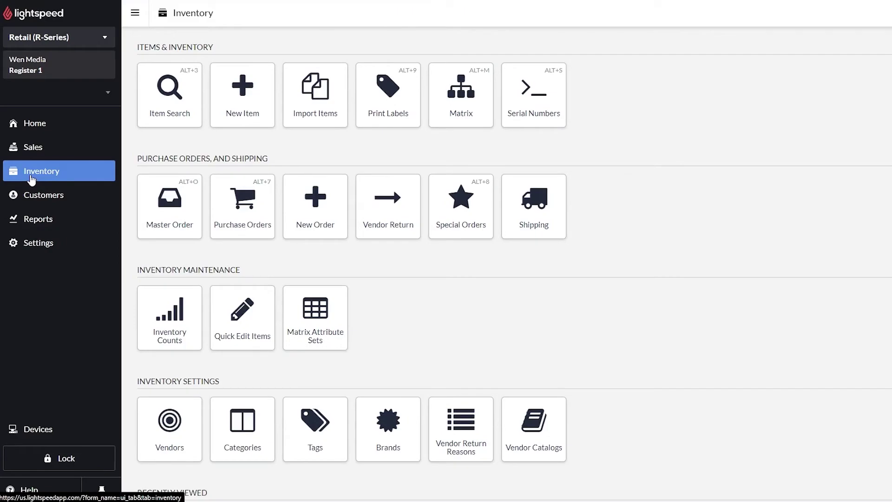
Create a new inventory category named "Shirts"
scroll(414, 291, down, 2)
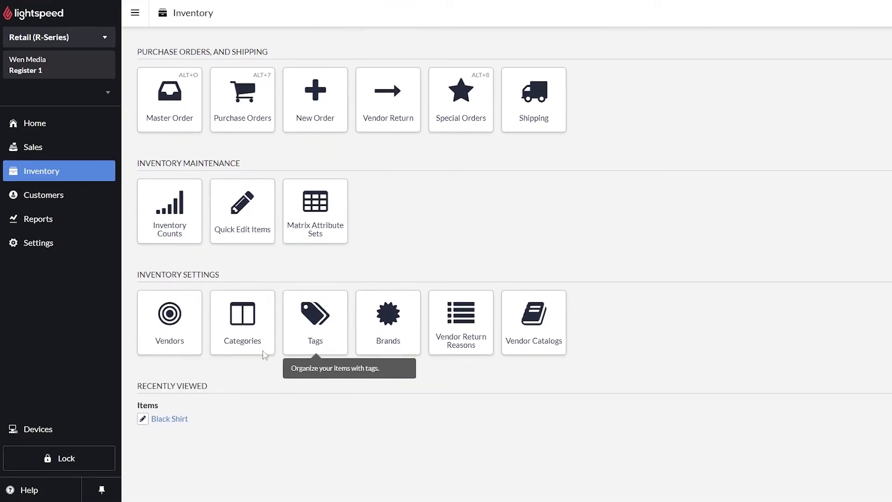
click(238, 345)
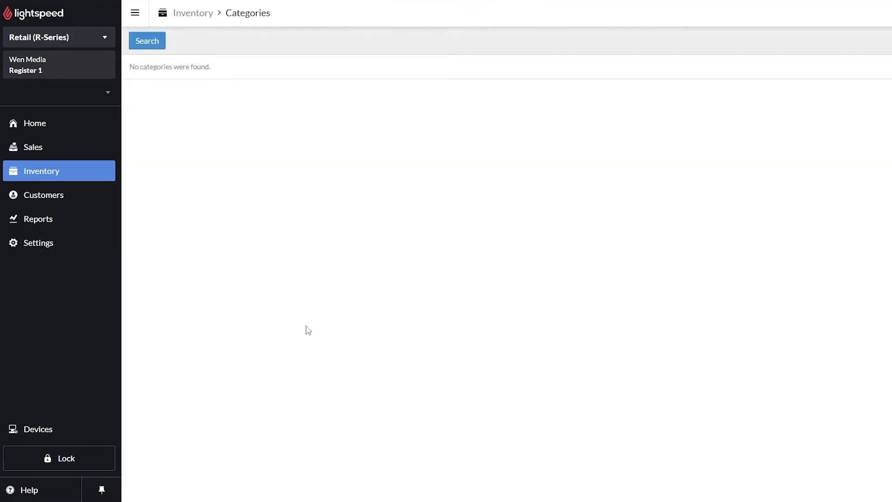
click(851, 41)
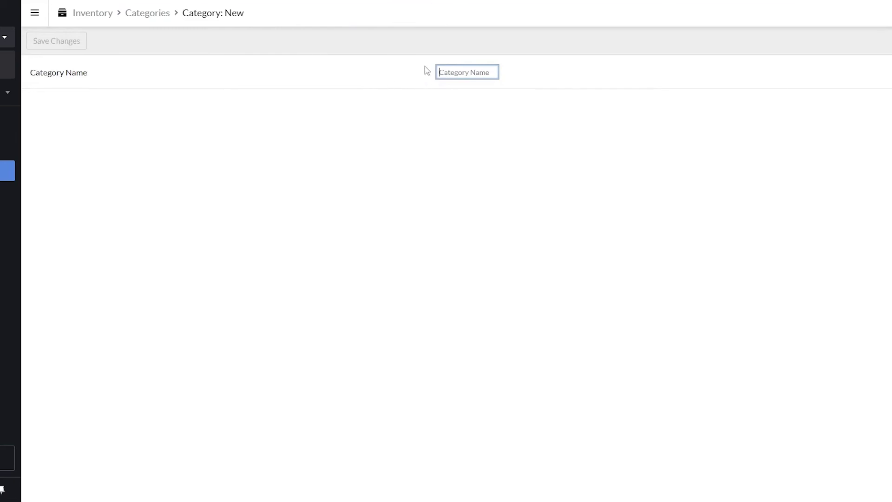
text(S)
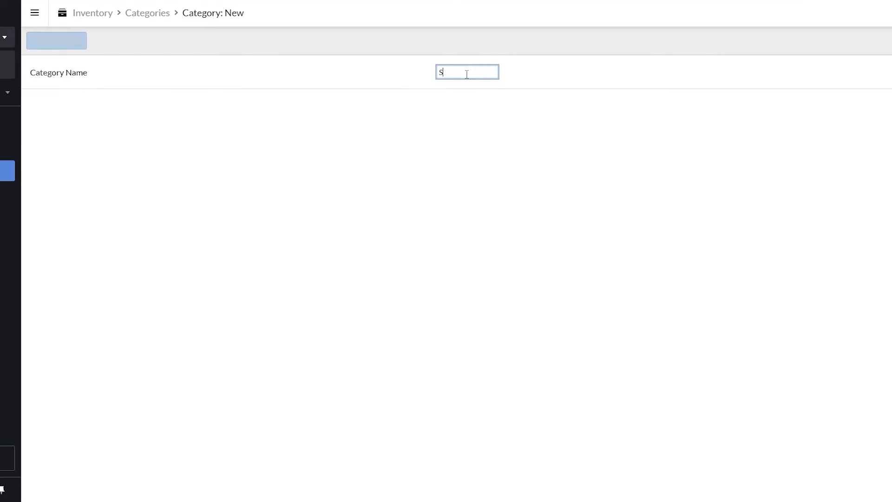
text(hirts)
key(Return)
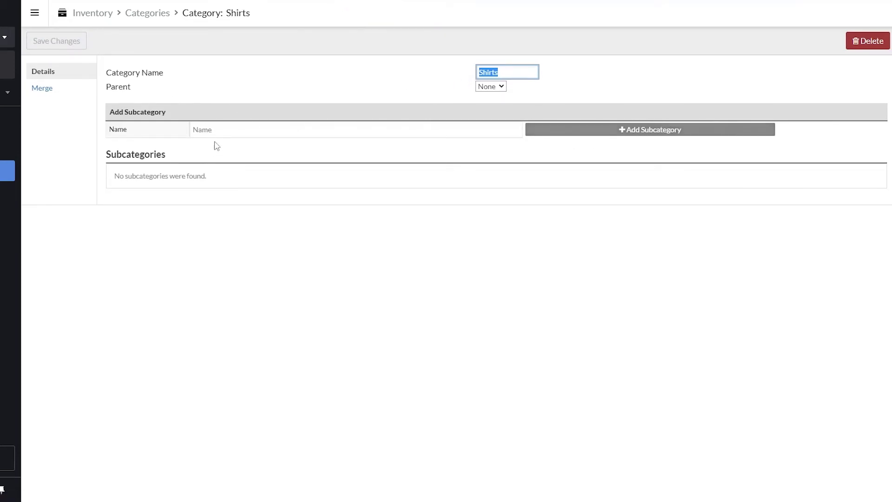
Add a subcategory named "Sumer Shirts" to the Shirts category
click(220, 132)
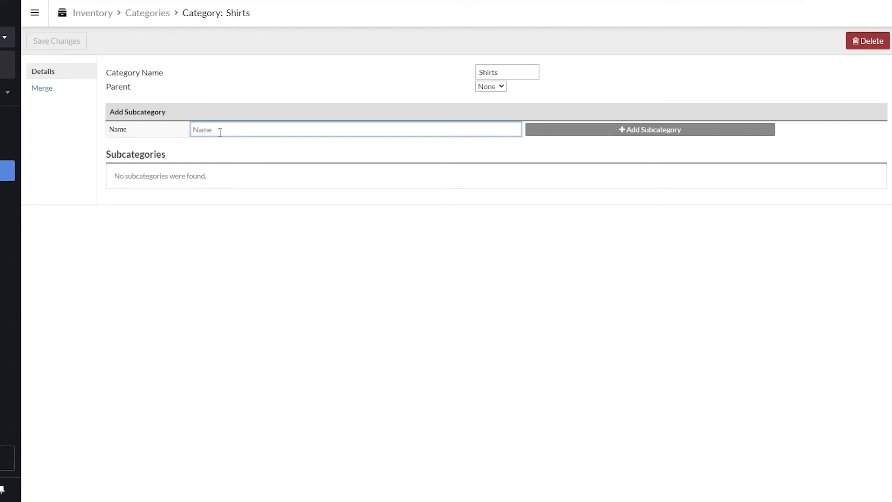
text(Sumer Shirts)
click(603, 135)
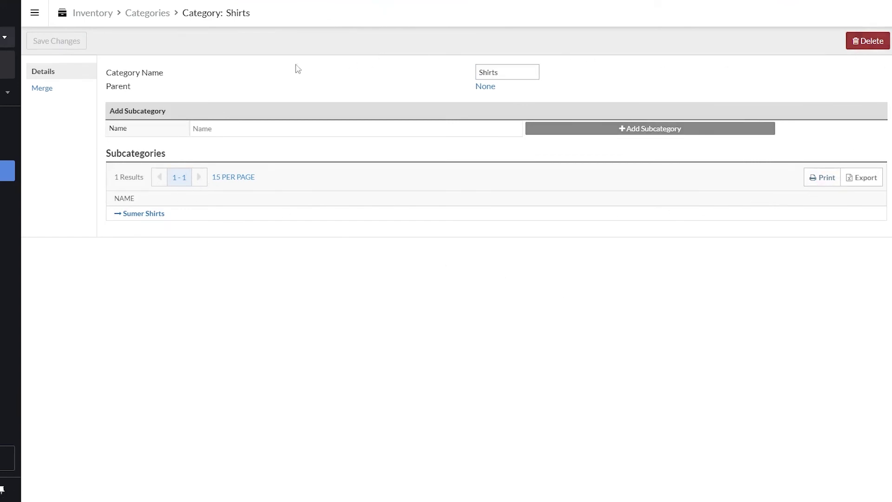
Return to the inventory section, open the recently viewed Black Shirt item and examine its details page
click(65, 176)
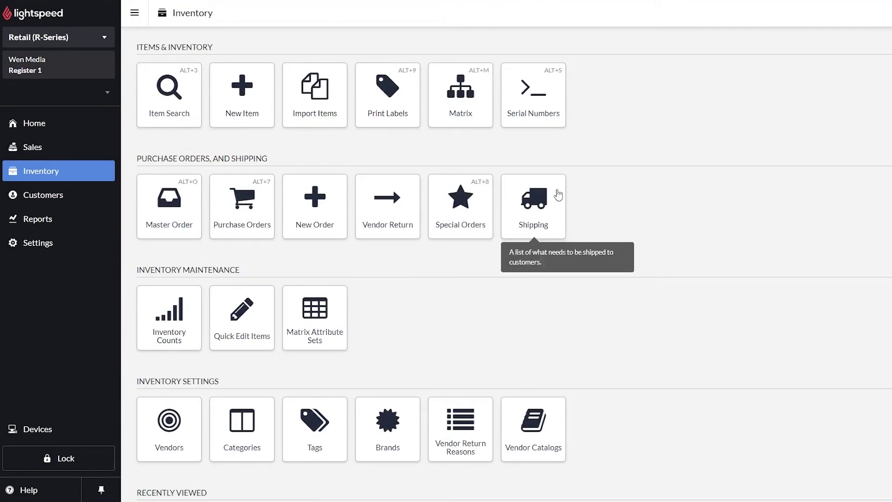
scroll(148, 384, down, 3)
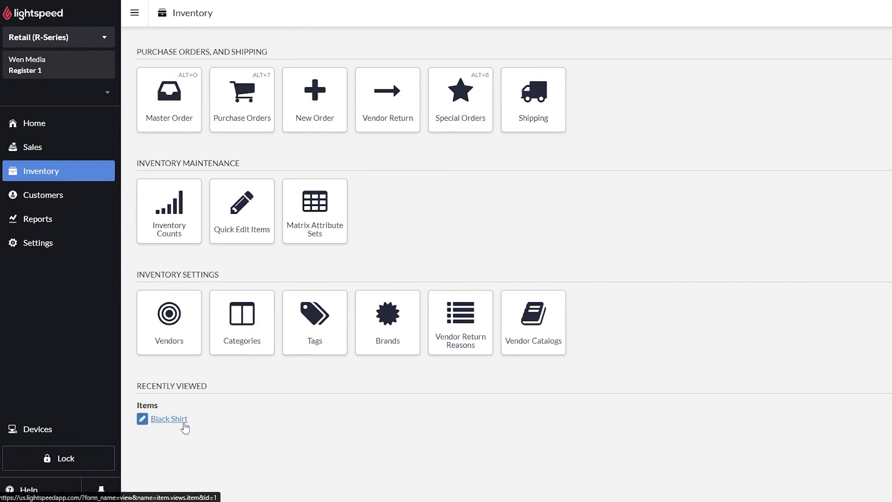
click(169, 420)
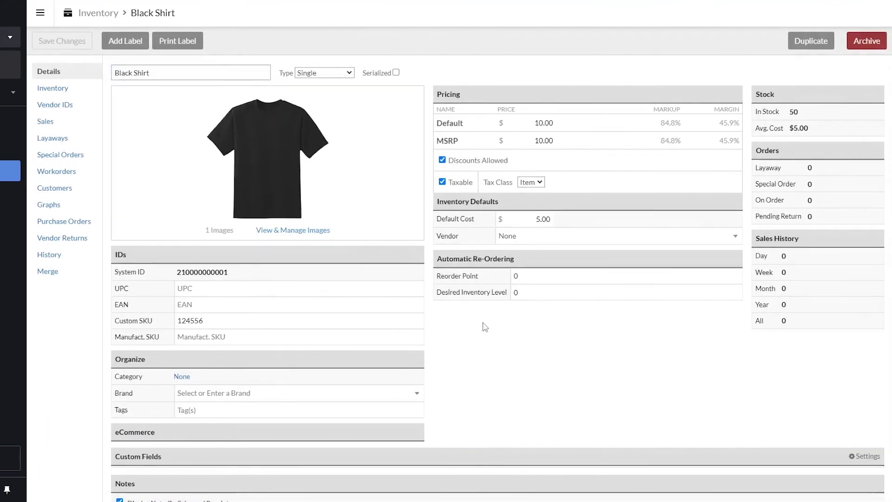
scroll(173, 356, down, 2)
scroll(529, 212, up, 2)
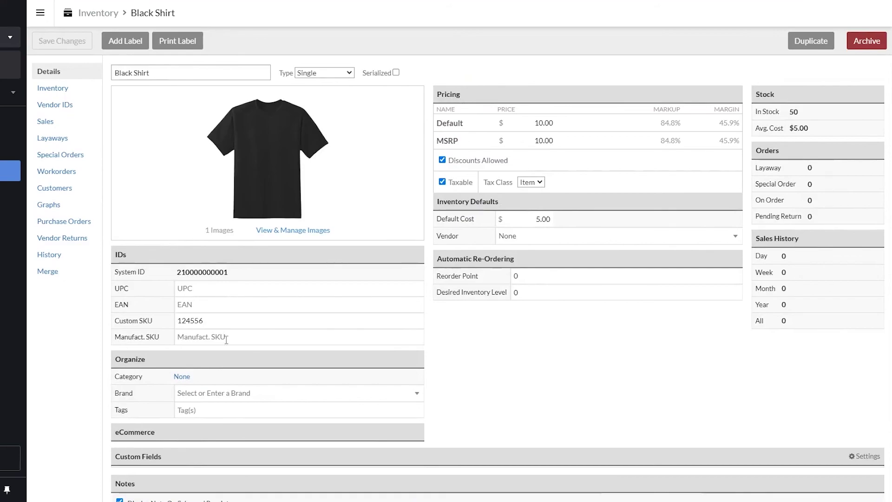
Assign the Black Shirt item to the Sumer Shirts subcategory under Shirts and save the item's changes
scroll(247, 338, down, 2)
click(183, 271)
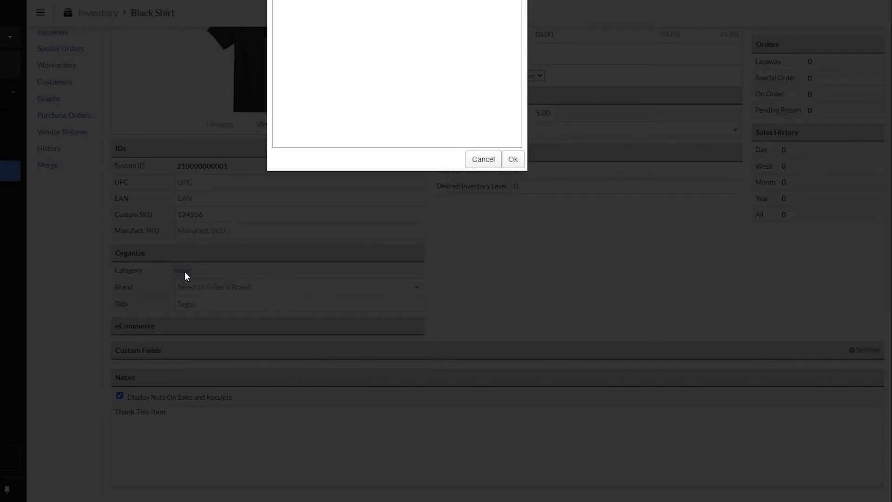
scroll(353, 164, up, 2)
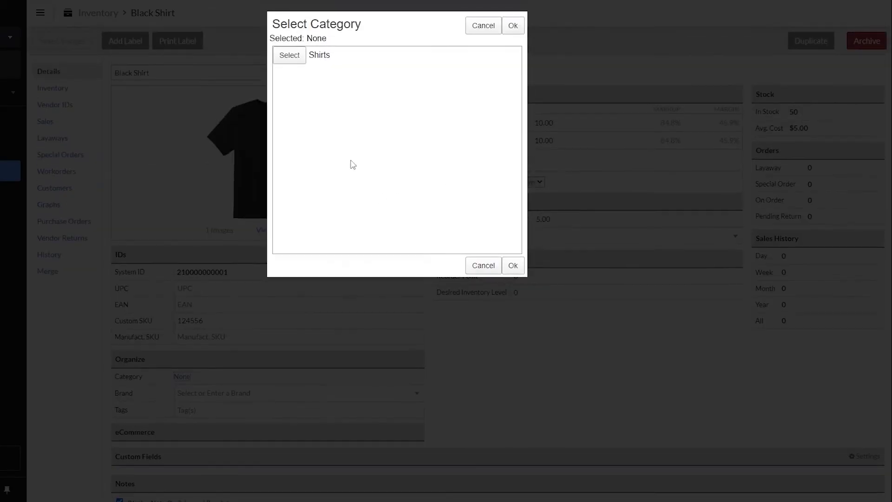
click(286, 58)
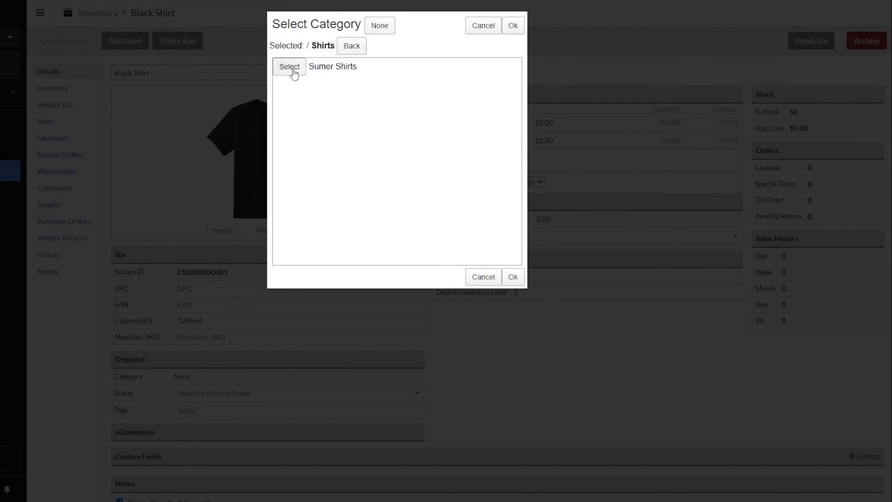
click(290, 68)
scroll(183, 283, down, 2)
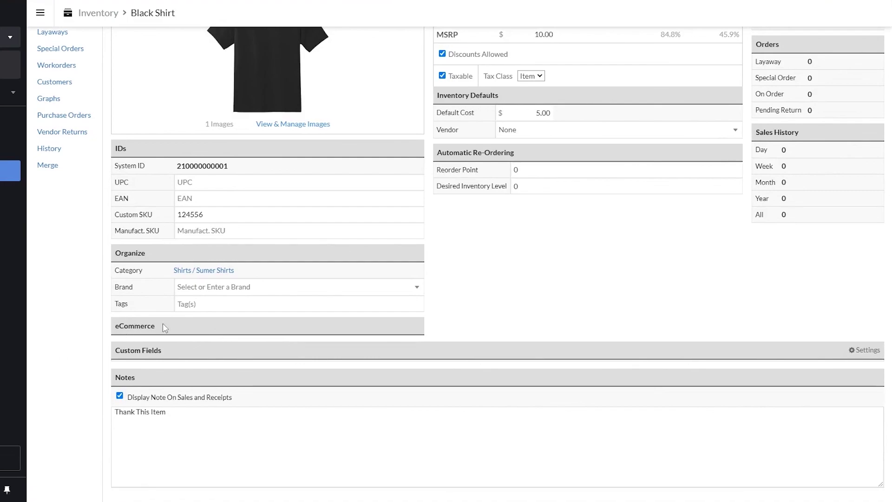
scroll(397, 323, up, 2)
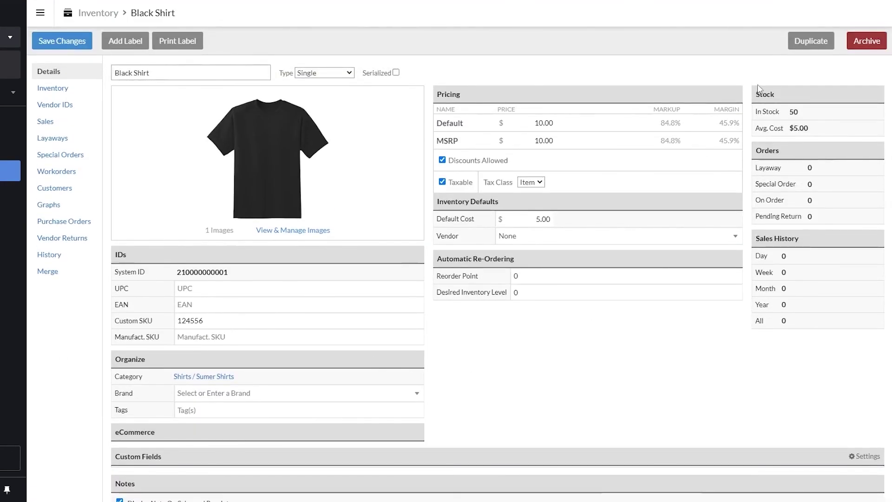
click(68, 44)
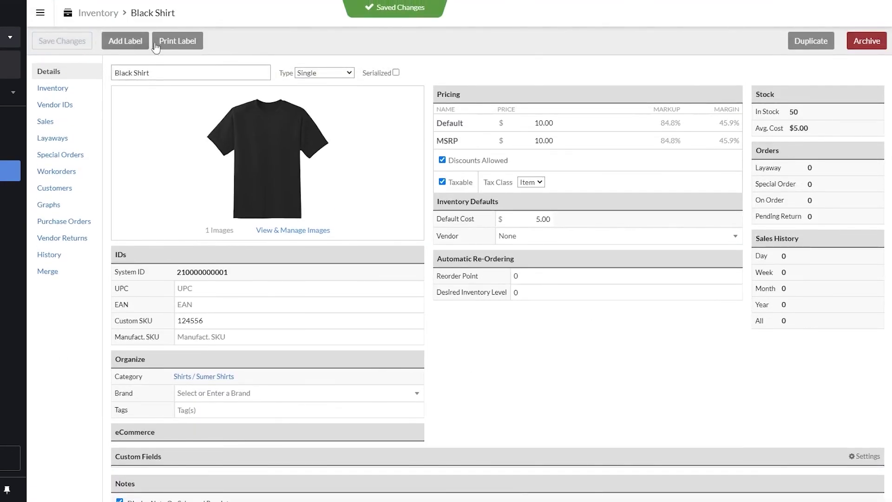
Return to the home dashboard and view today's revenue chart
click(10, 122)
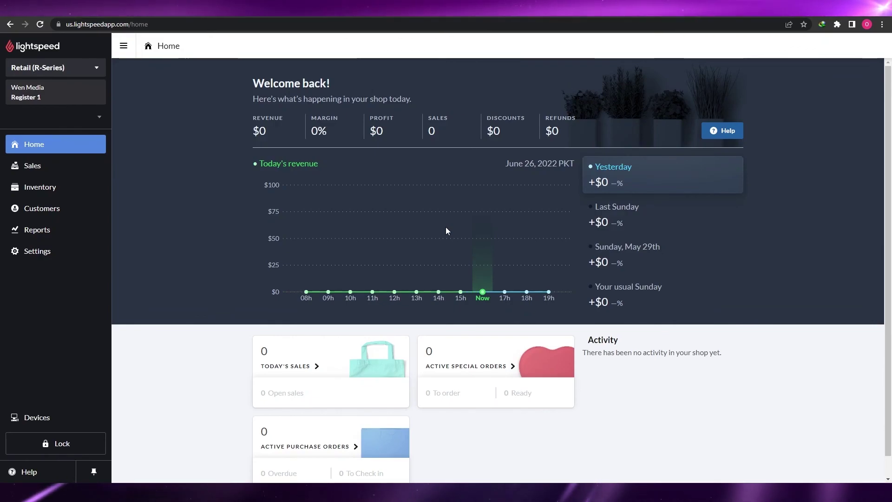
mouse_move(438, 215)
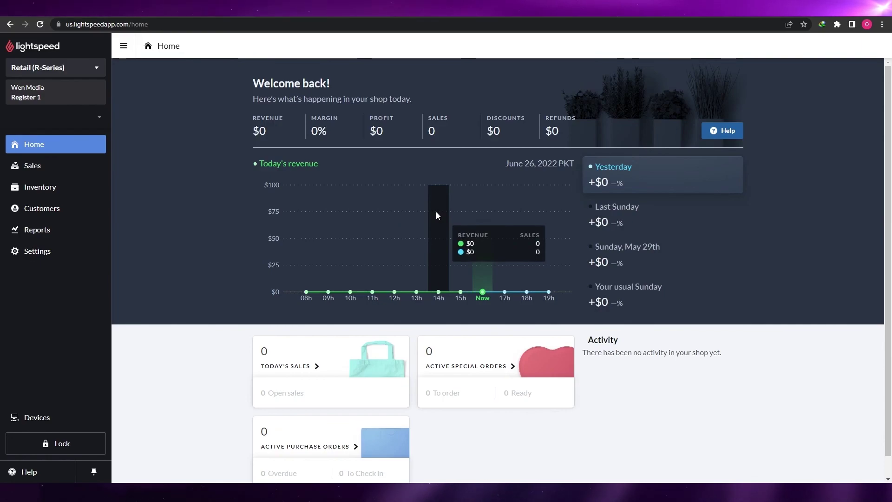